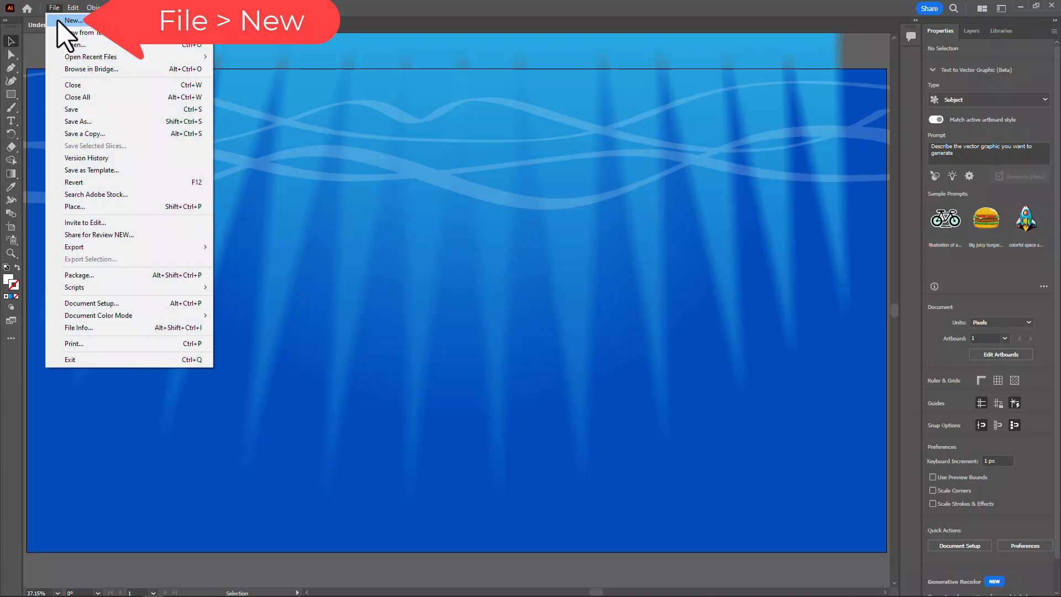
Create a new 1920 x 1080 px document from the Web-Large preset, named "Underwater light rays" plus the author's first name
{"action": "left_click", "coordinate": [57, 21]}
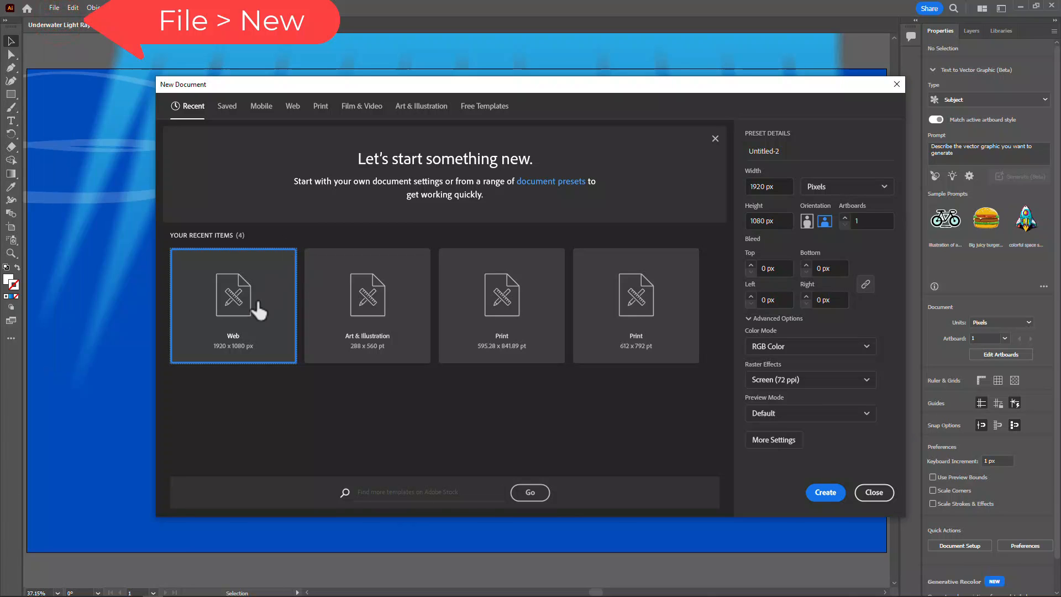
{"action": "left_click", "coordinate": [291, 116]}
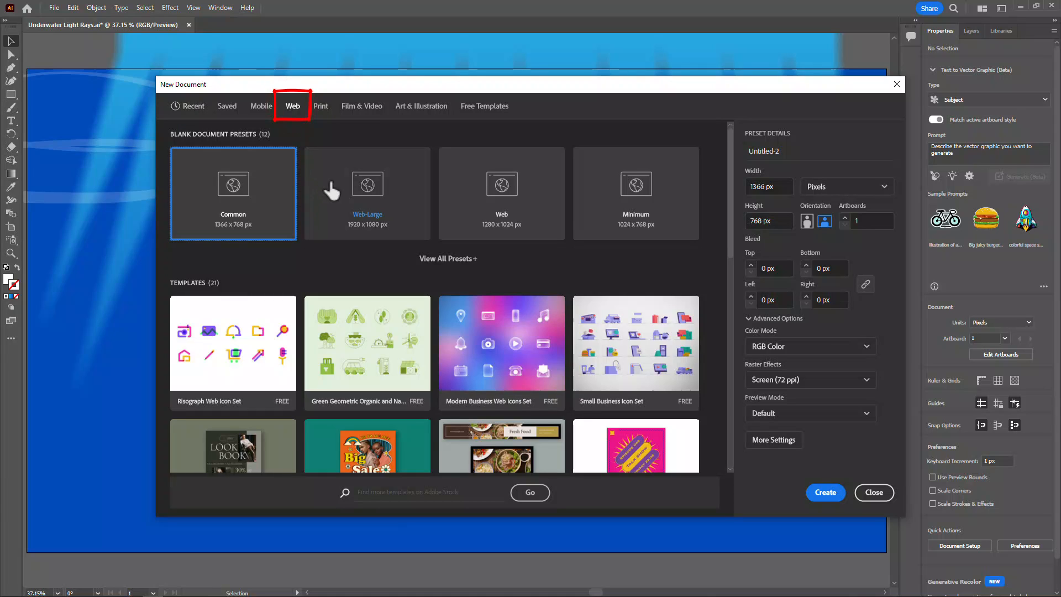
{"action": "left_click", "coordinate": [384, 201]}
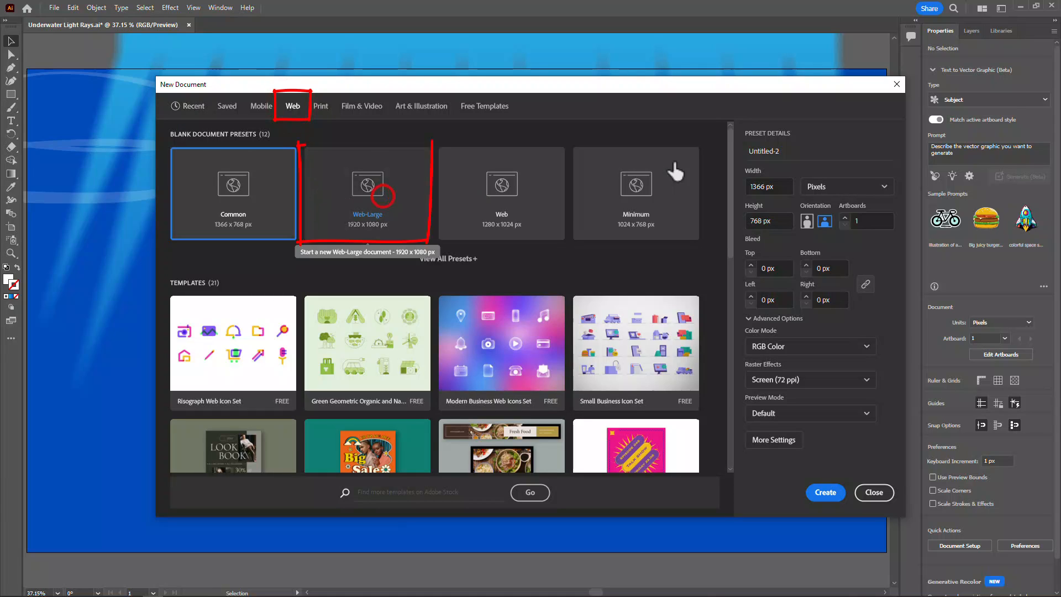
{"action": "left_click", "coordinate": [760, 151]}
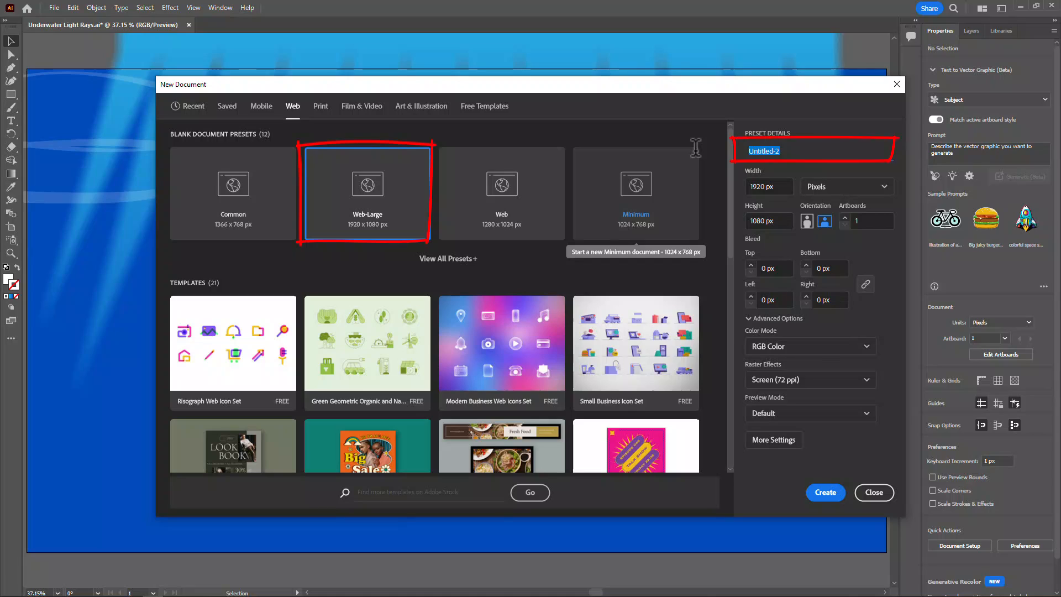
{"action": "type", "text": "Underwa"}
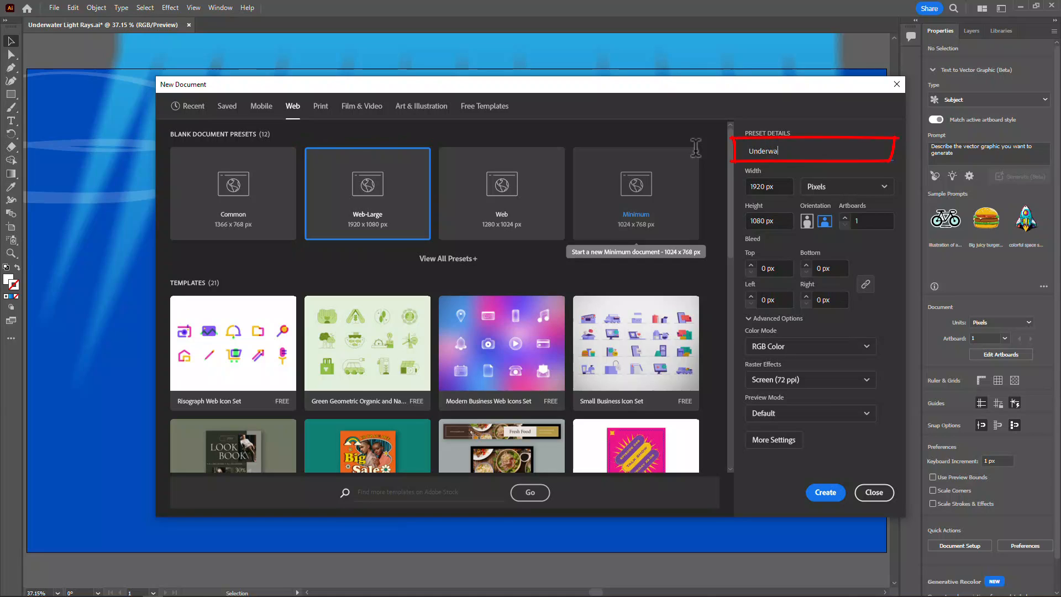
{"action": "type", "text": "ter light rays Justine"}
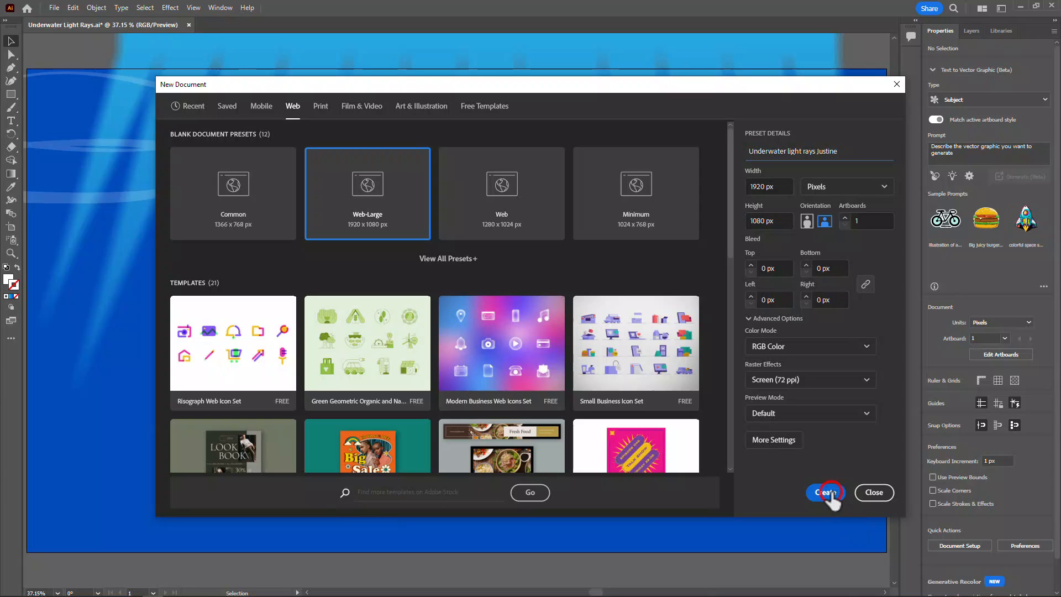
{"action": "left_click", "coordinate": [827, 492]}
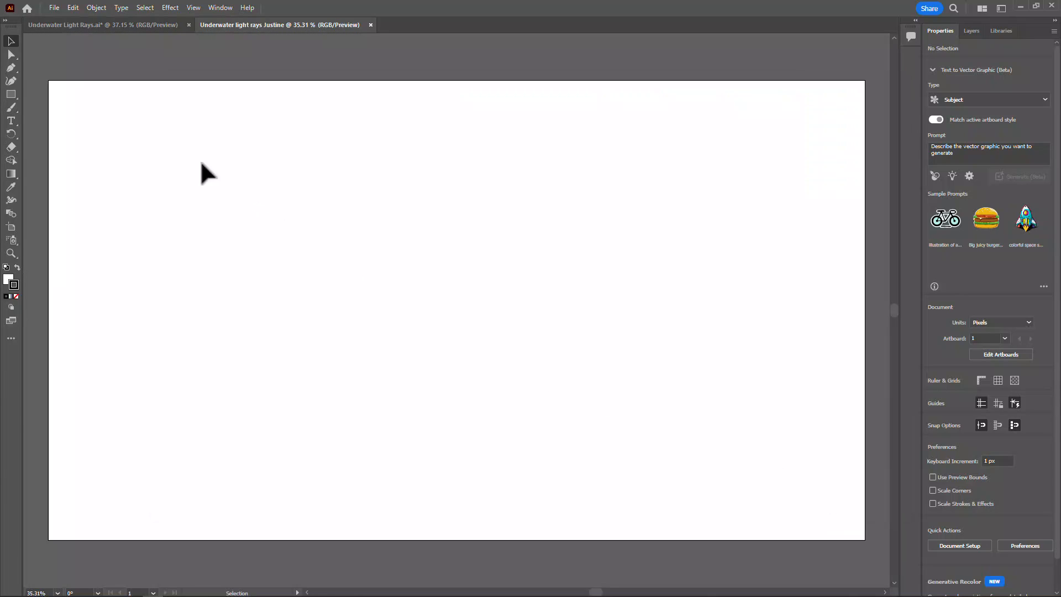
Draw a 1920 x 1080 px rectangle covering the whole artboard, with no stroke and a radial gradient fill
{"action": "left_click", "coordinate": [11, 94]}
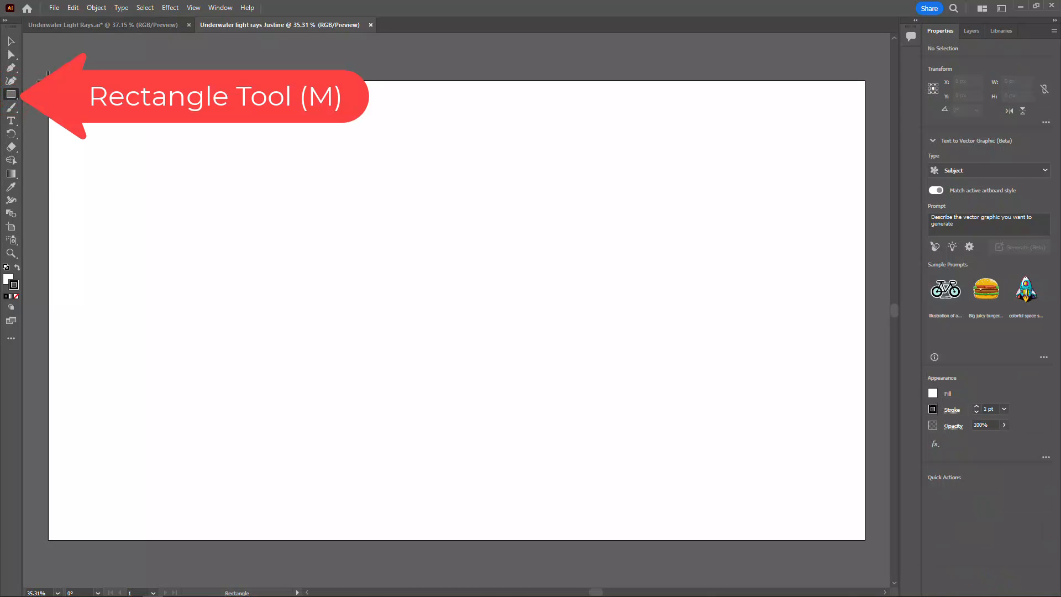
{"action": "mouse_move", "coordinate": [48, 82]}
{"action": "left_mouse_down"}
{"action": "mouse_move", "coordinate": [285, 251]}
{"action": "mouse_move", "coordinate": [606, 428]}
{"action": "mouse_move", "coordinate": [762, 569]}
{"action": "mouse_move", "coordinate": [819, 528]}
{"action": "mouse_move", "coordinate": [864, 539]}
{"action": "left_mouse_up"}
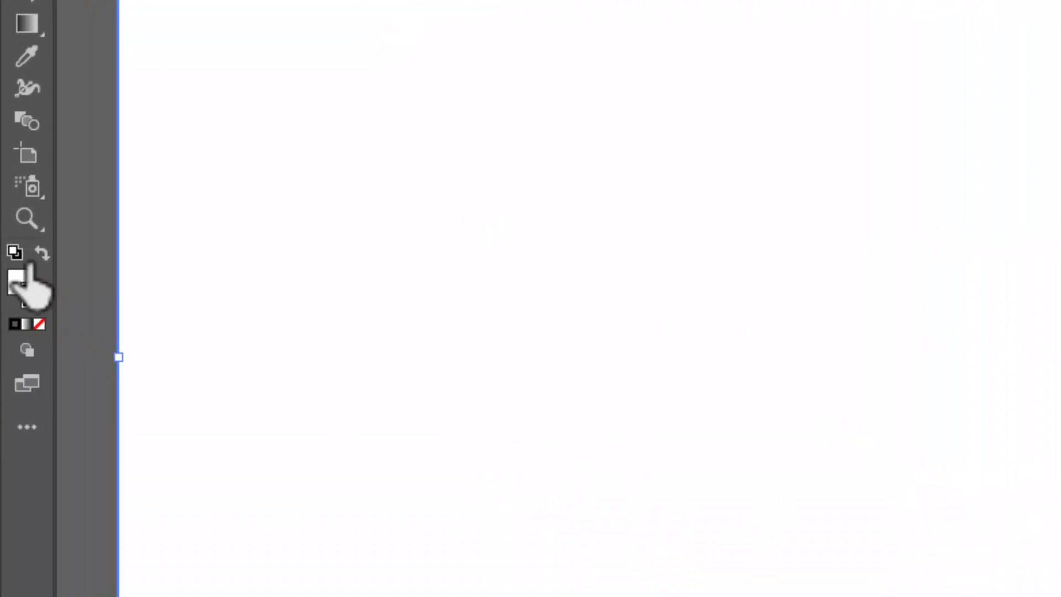
{"action": "key", "text": "x"}
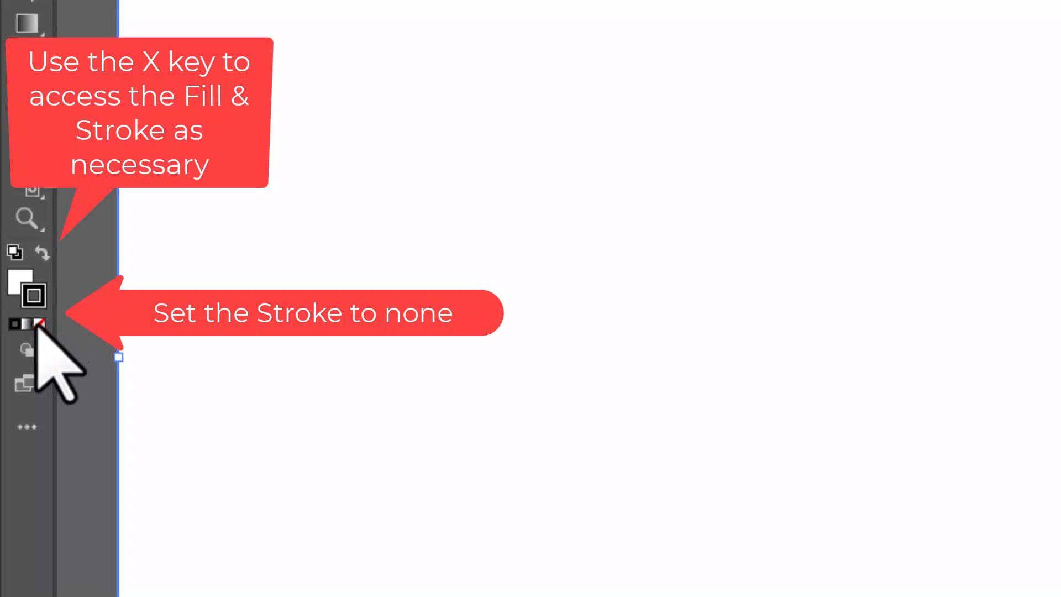
{"action": "left_click", "coordinate": [39, 323]}
{"action": "key", "text": "x"}
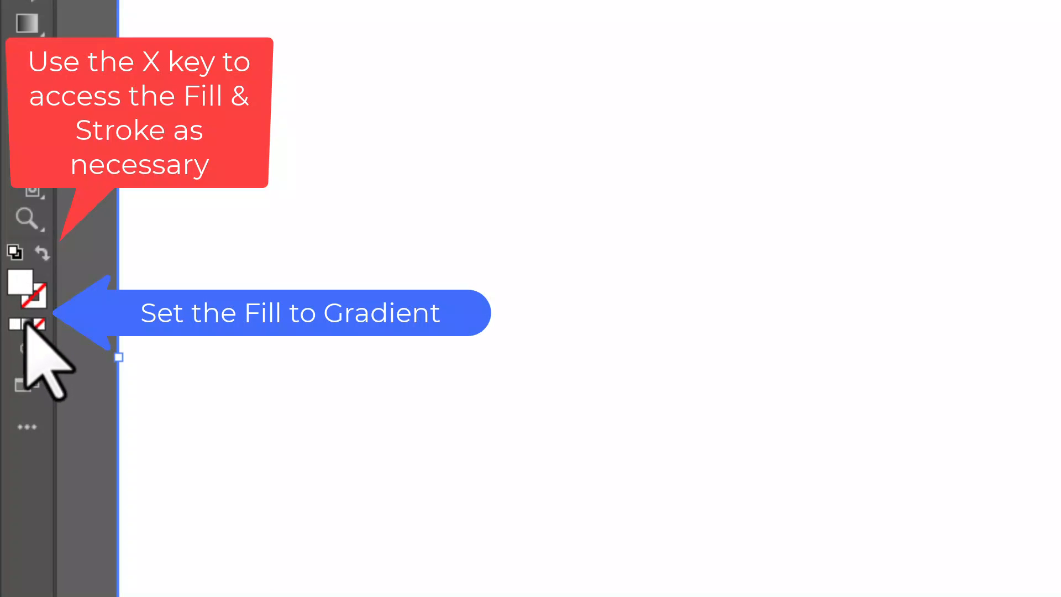
{"action": "left_click", "coordinate": [27, 325]}
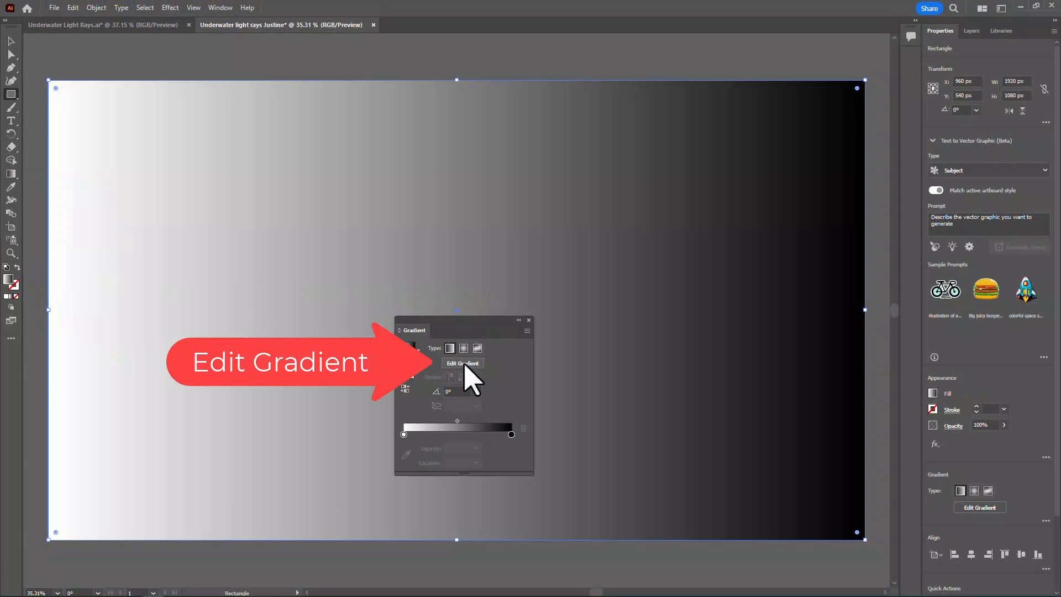
{"action": "left_click", "coordinate": [464, 364]}
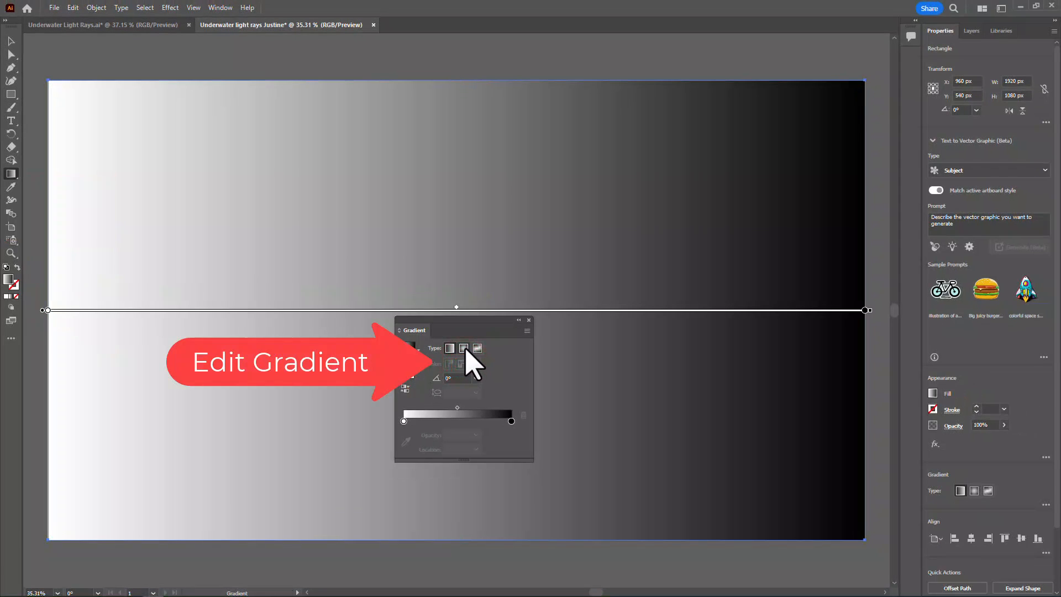
{"action": "left_click", "coordinate": [464, 349]}
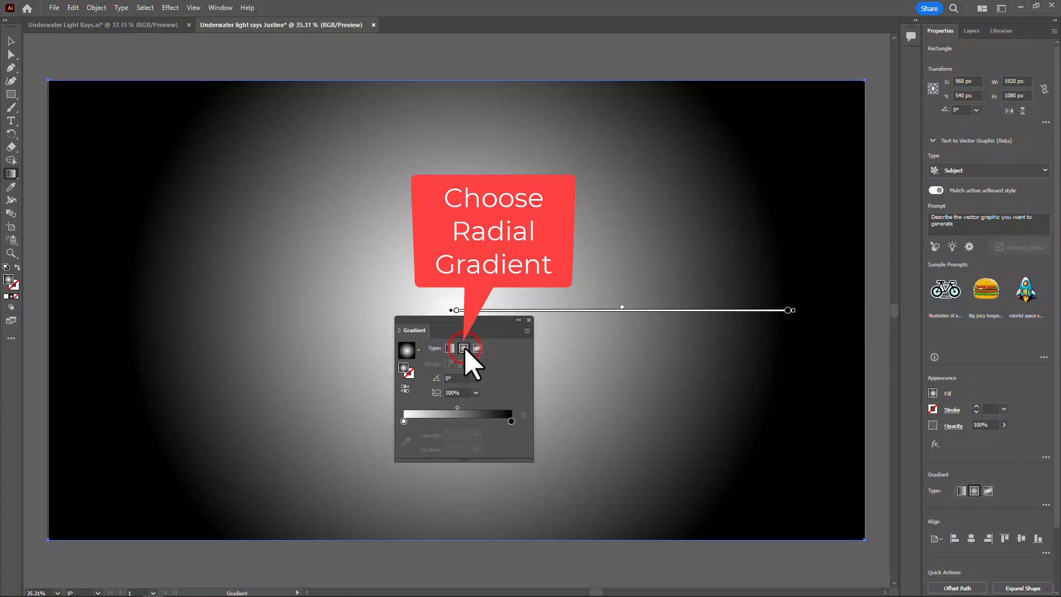
Colour the radial gradient from swatches, with medium blue for the outer stop and light blue for the centre stop
{"action": "left_click", "coordinate": [511, 422]}
{"action": "double_click", "coordinate": [511, 421]}
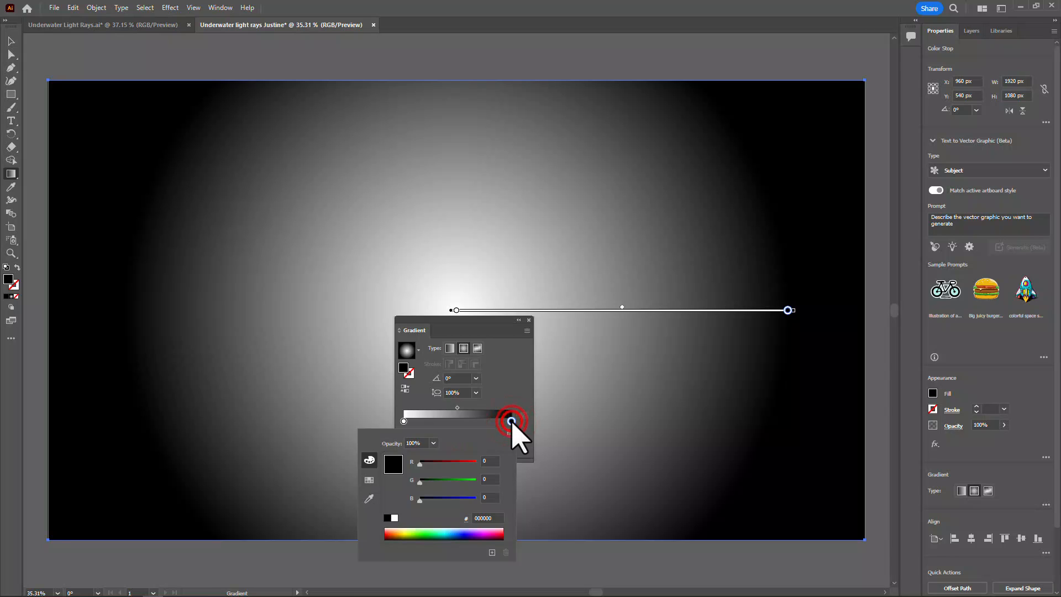
{"action": "left_click", "coordinate": [369, 480]}
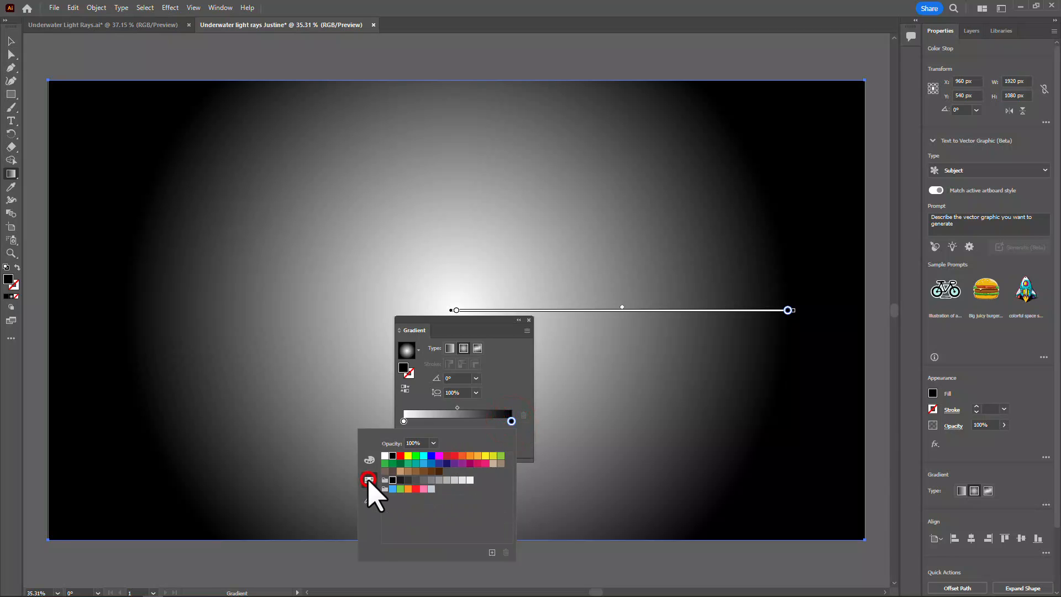
{"action": "left_click", "coordinate": [431, 464]}
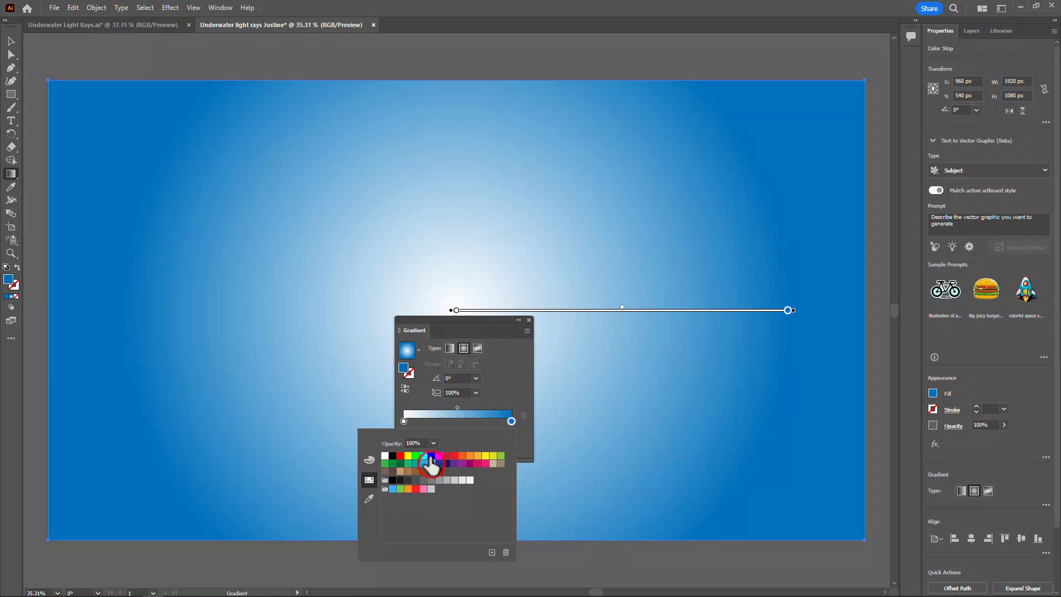
{"action": "left_click", "coordinate": [403, 421]}
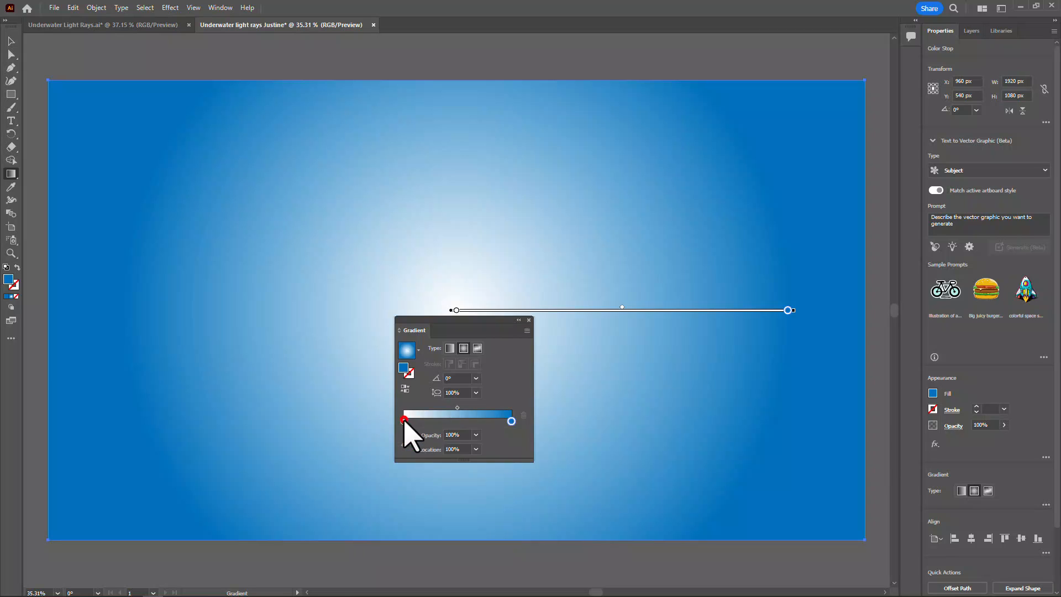
{"action": "double_click", "coordinate": [404, 421]}
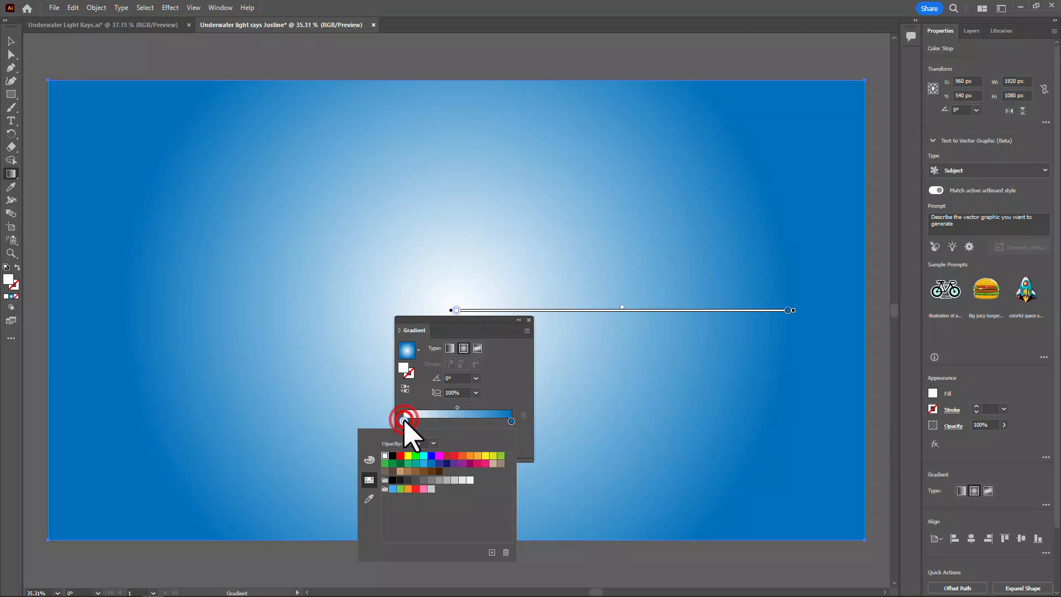
{"action": "left_click", "coordinate": [425, 464]}
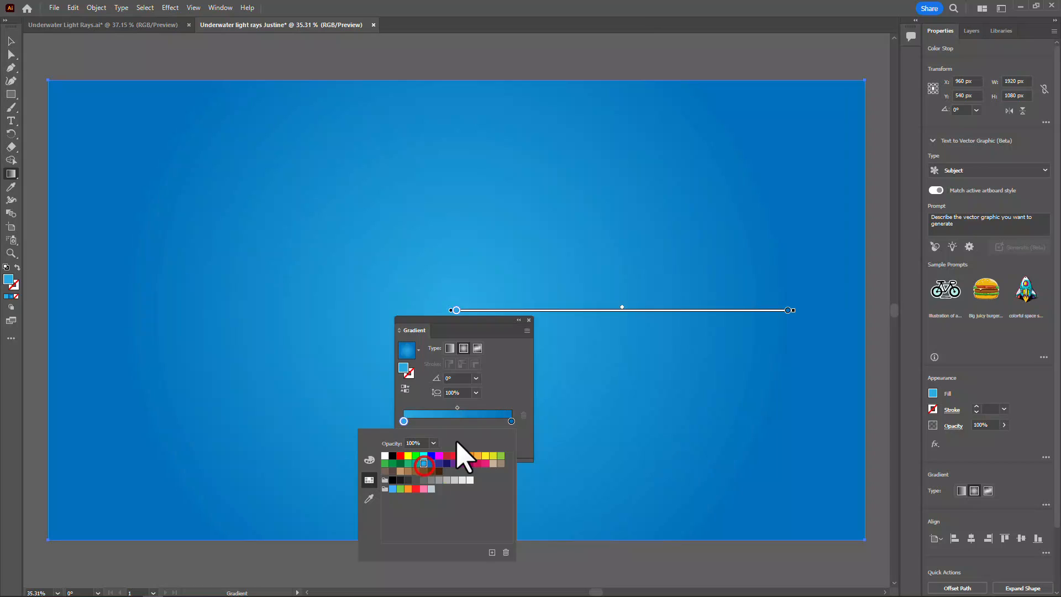
{"action": "left_click", "coordinate": [521, 430]}
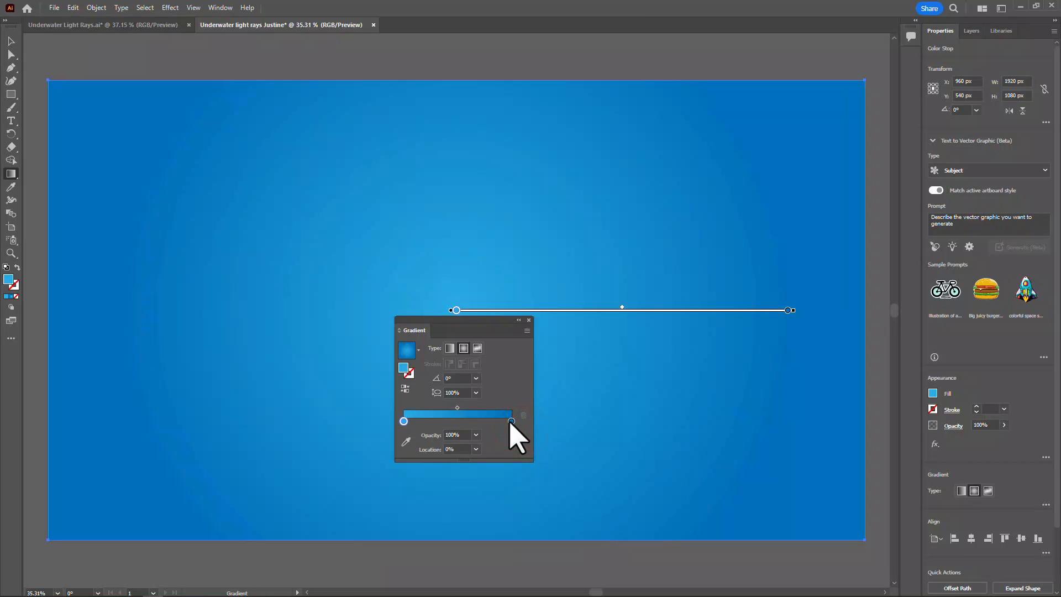
Deepen the gradient's outer stop by setting its green value to 81, giving the colour 0051BC
{"action": "double_click", "coordinate": [511, 421]}
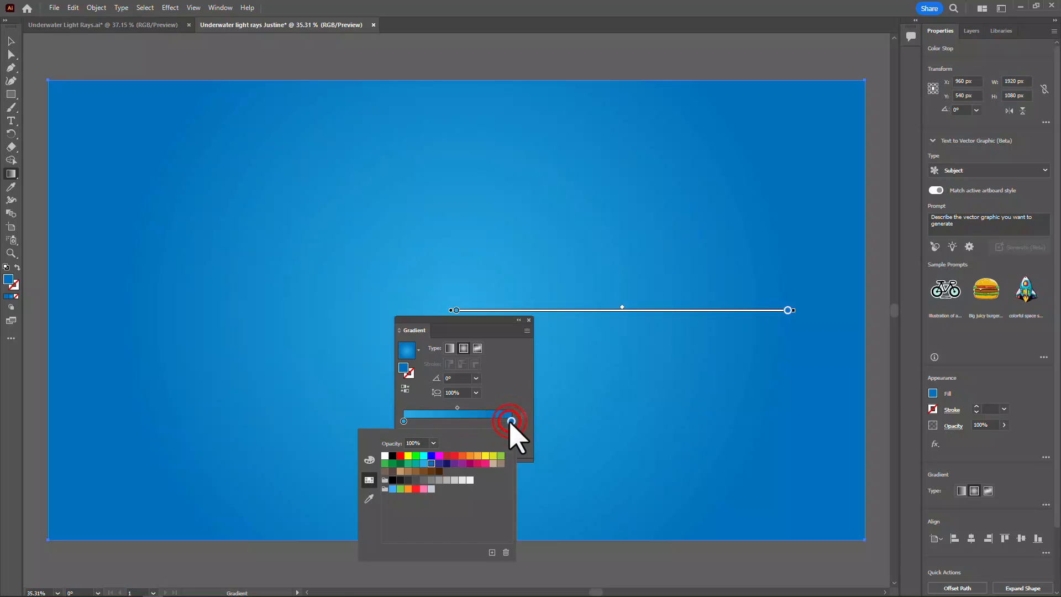
{"action": "left_click", "coordinate": [369, 460]}
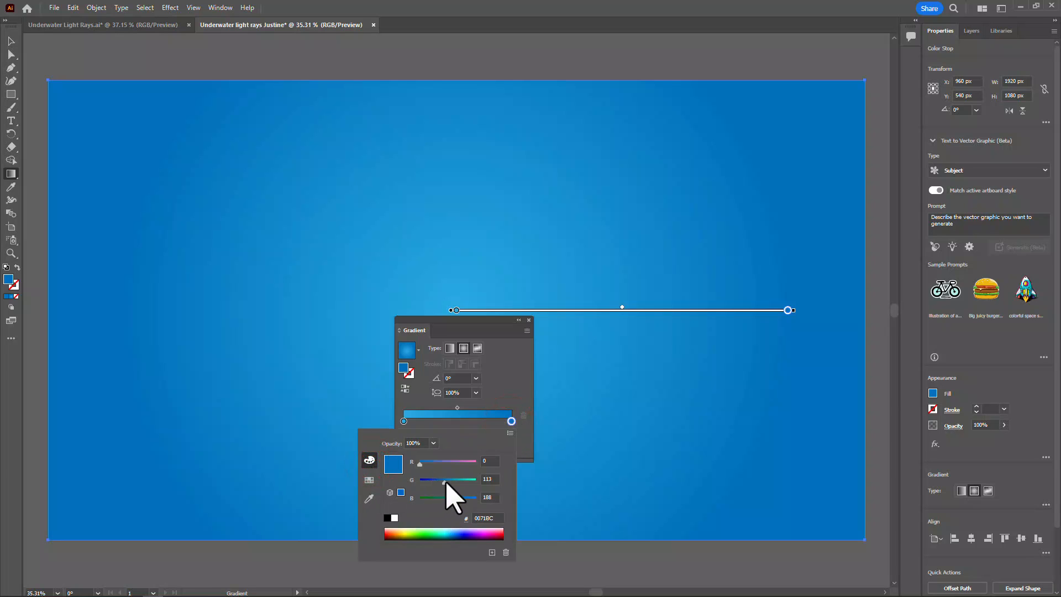
{"action": "left_click_drag", "start_coordinate": [444, 480], "coordinate": [436, 481]}
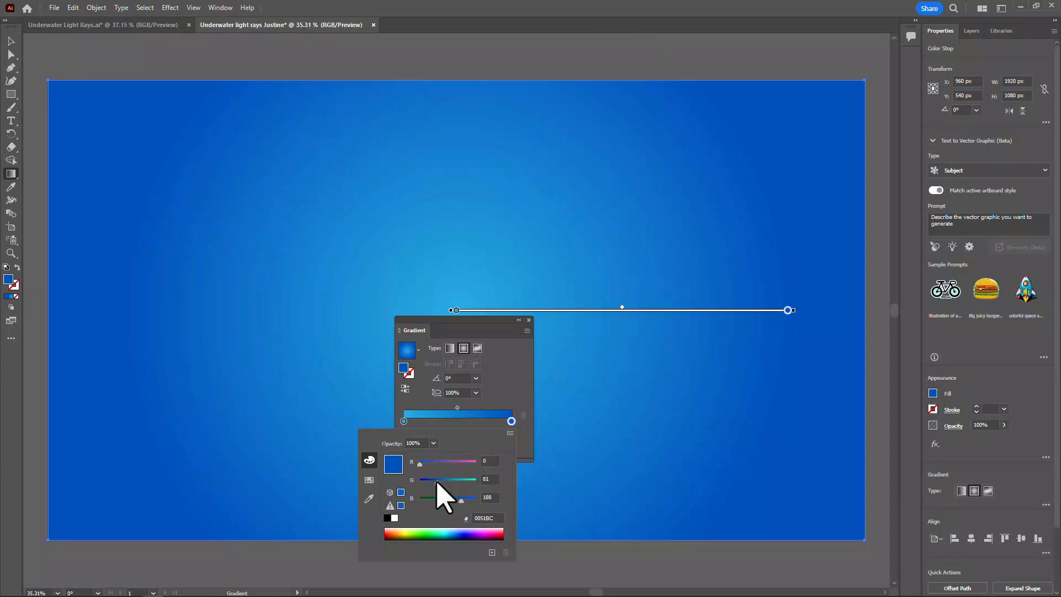
{"action": "left_click", "coordinate": [504, 378]}
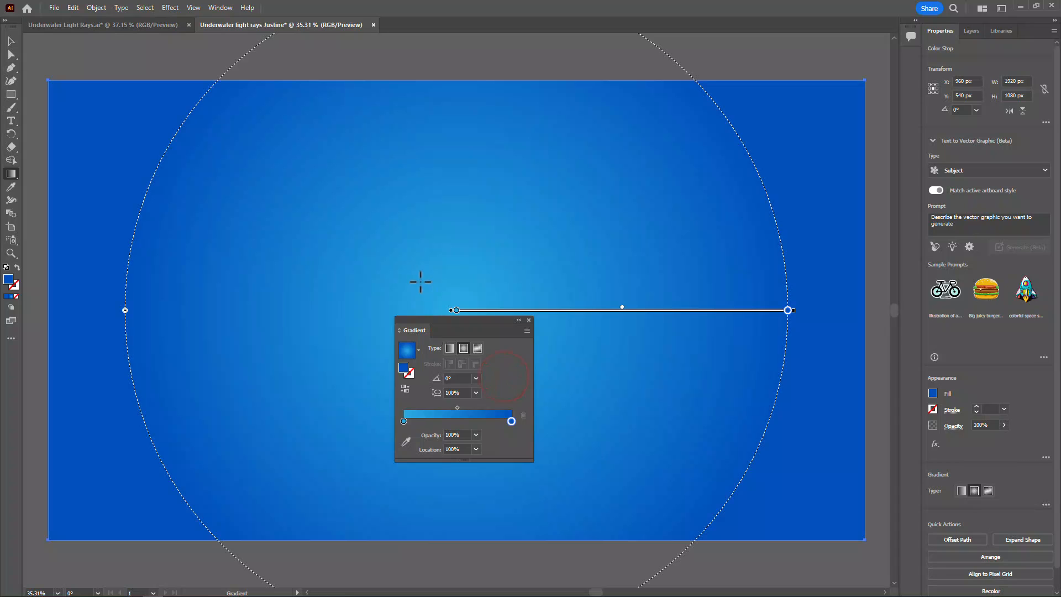
Move the radial gradient straight up so its centre sits near the rectangle's top edge, and lock the rectangle
{"action": "left_click", "coordinate": [8, 176]}
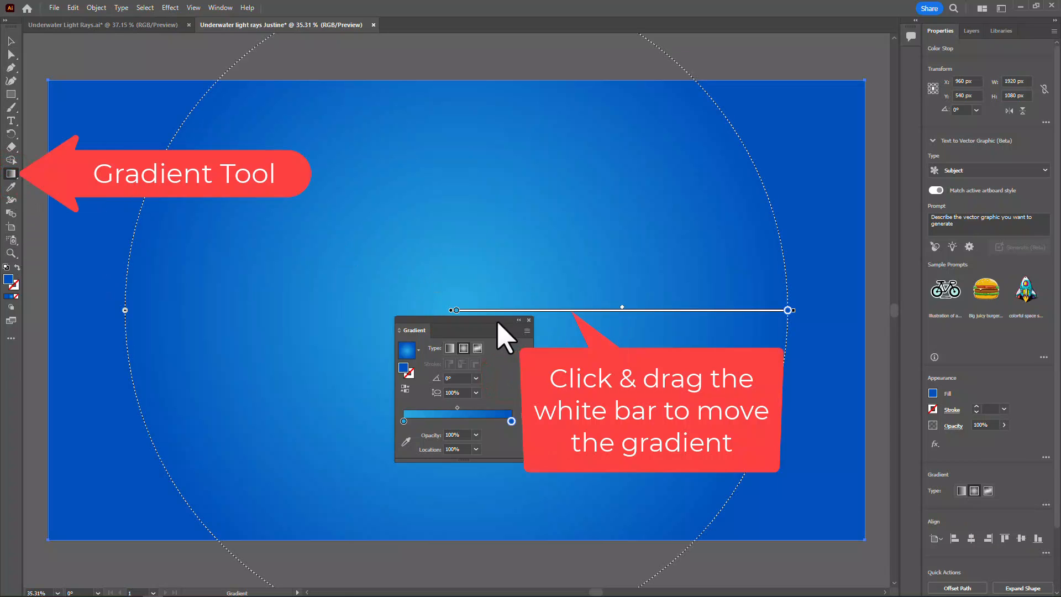
{"action": "left_click_drag", "start_coordinate": [489, 310], "coordinate": [490, 96]}
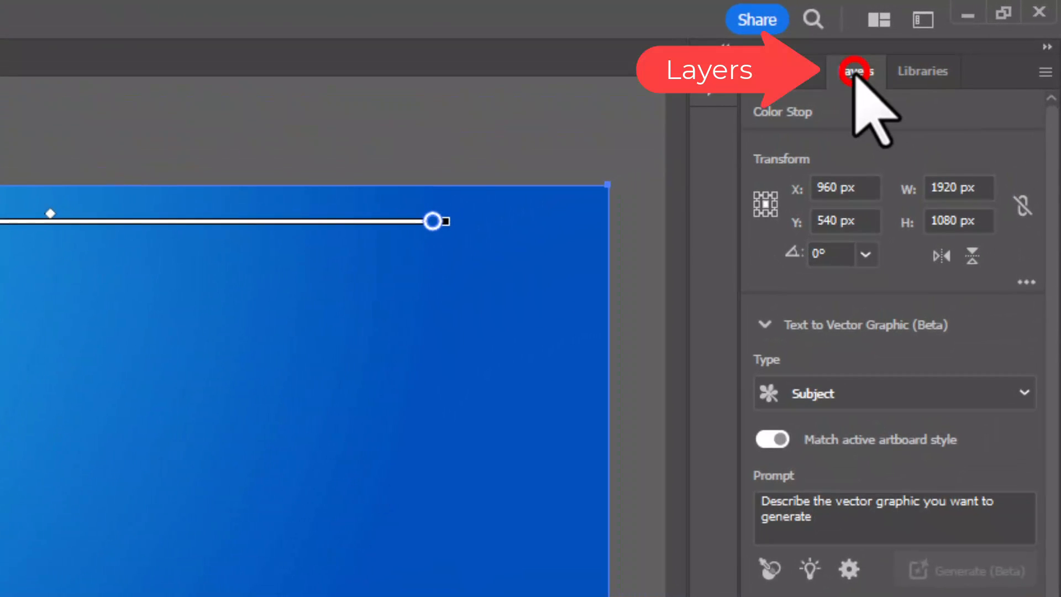
{"action": "left_click", "coordinate": [972, 31]}
{"action": "left_click", "coordinate": [820, 157]}
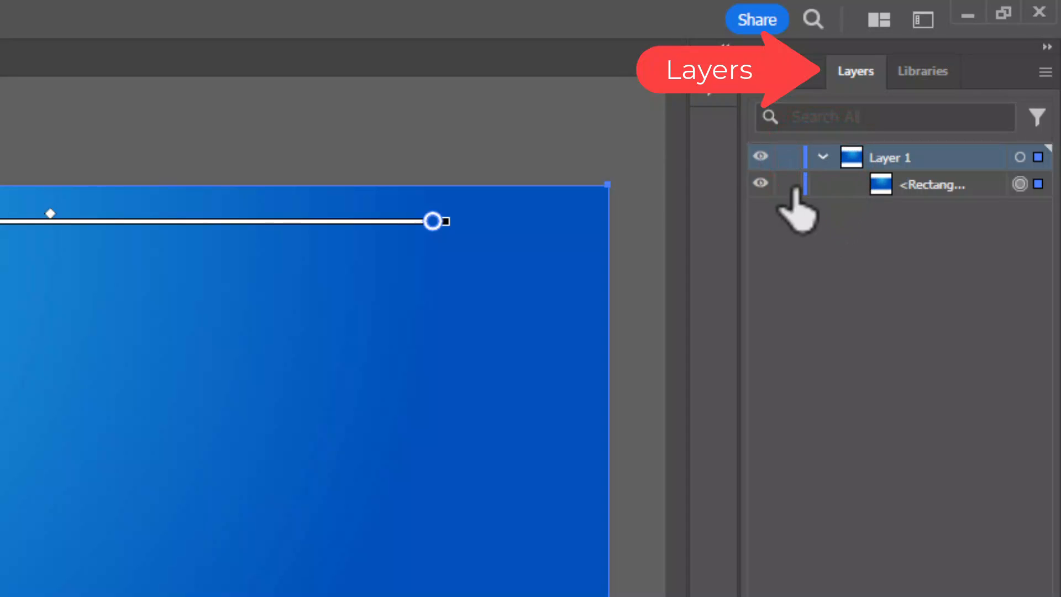
{"action": "left_click", "coordinate": [788, 185]}
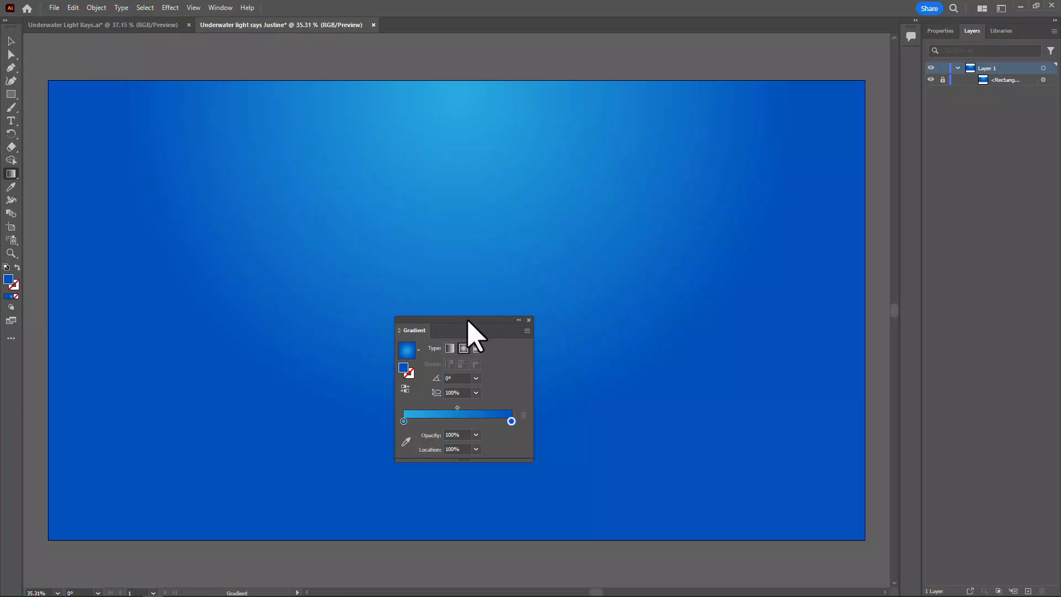
With no fill and a blue stroke, use the Pen tool to zigzag seven fanned rays down from above the artboard across its left half
{"action": "left_click_drag", "start_coordinate": [467, 321], "coordinate": [986, 349]}
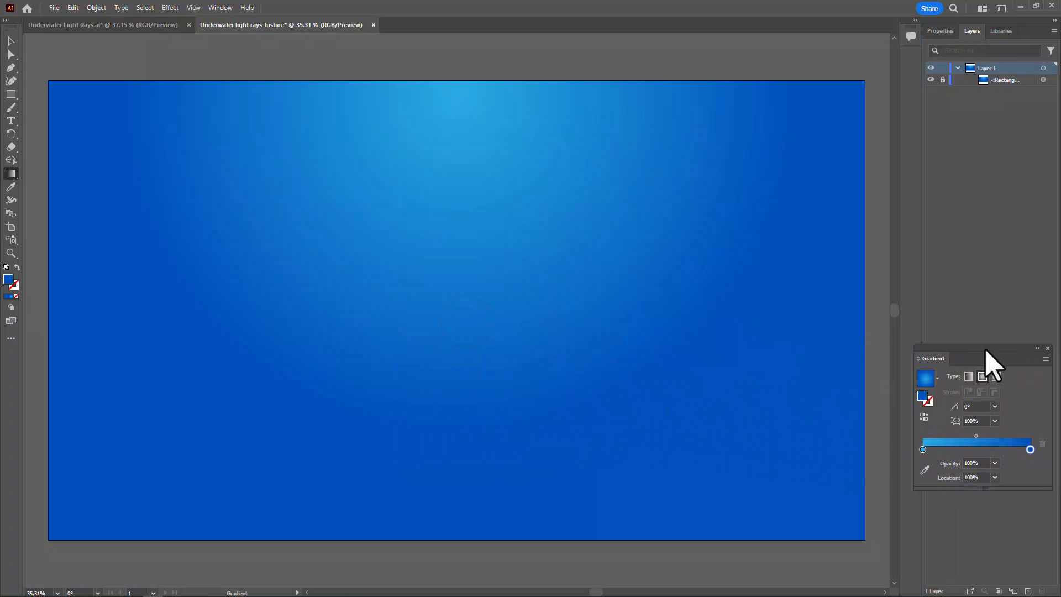
{"action": "left_click", "coordinate": [12, 68]}
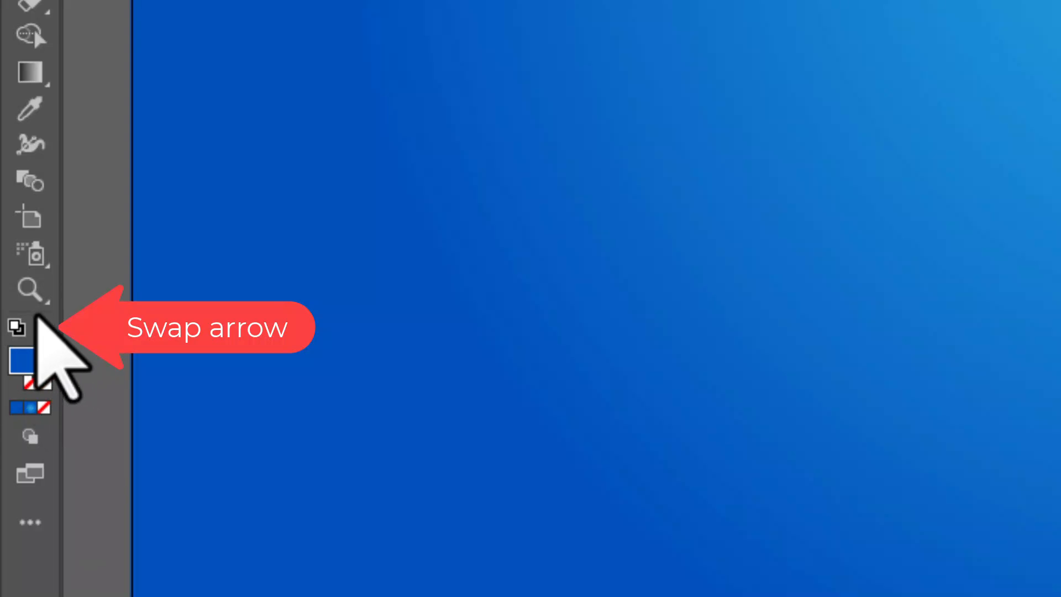
{"action": "left_click", "coordinate": [46, 327]}
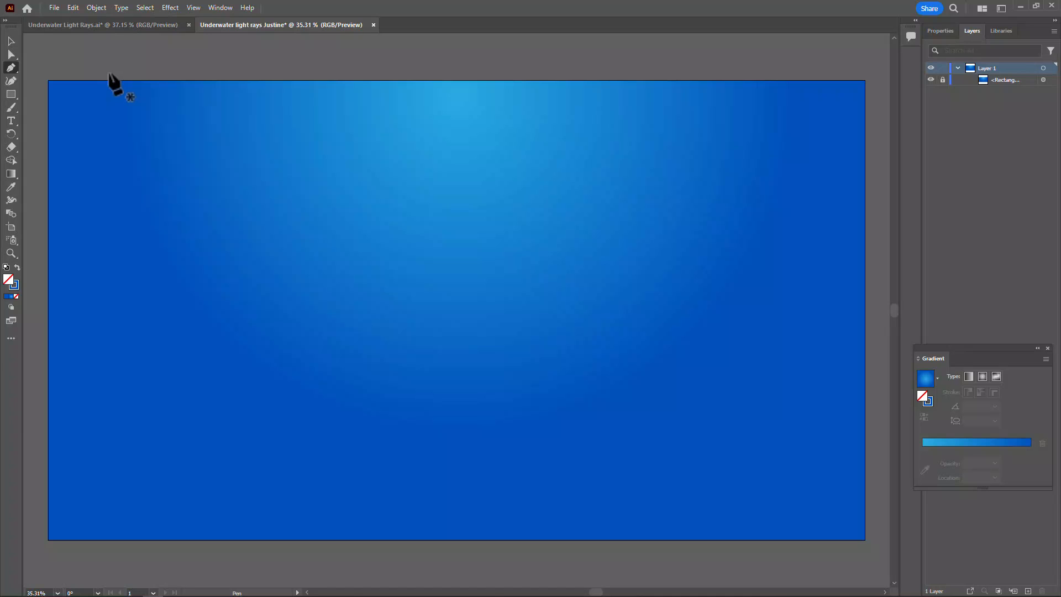
{"action": "left_click", "coordinate": [109, 73]}
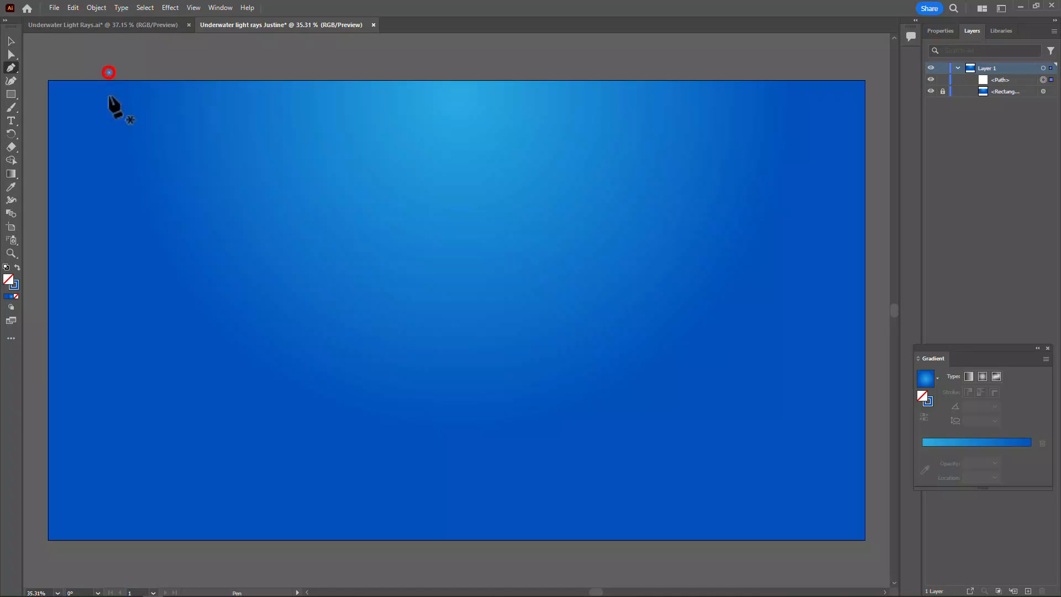
{"action": "left_click", "coordinate": [58, 263]}
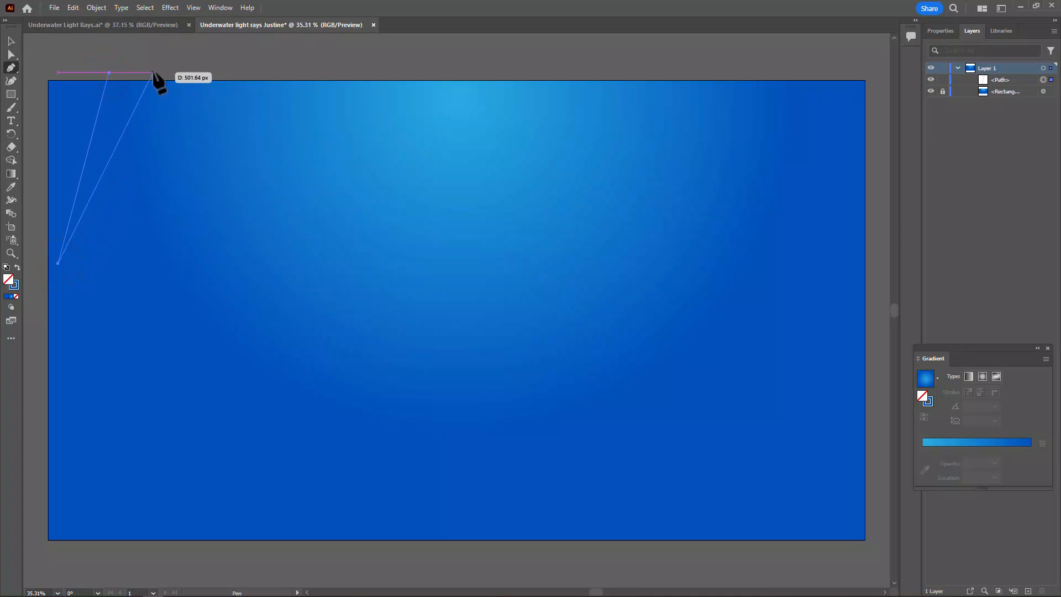
{"action": "left_click", "coordinate": [153, 73]}
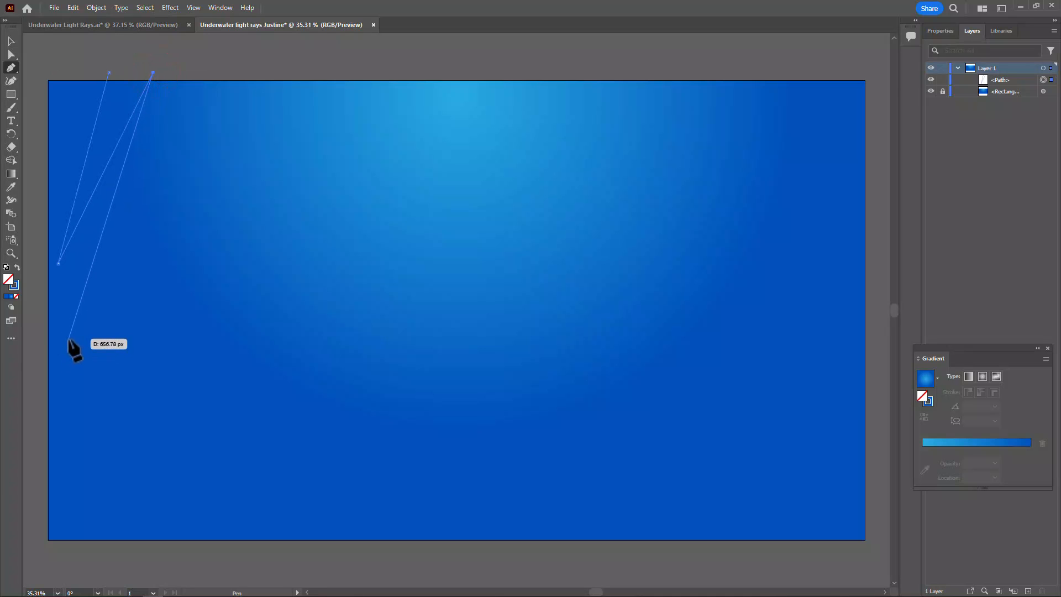
{"action": "left_click", "coordinate": [68, 338]}
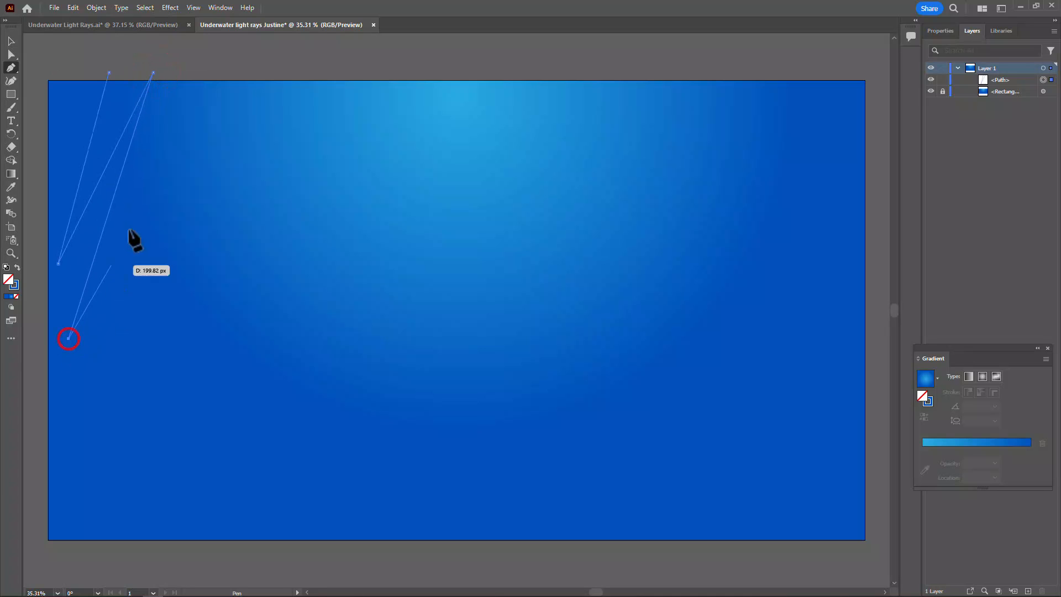
{"action": "left_click", "coordinate": [192, 73]}
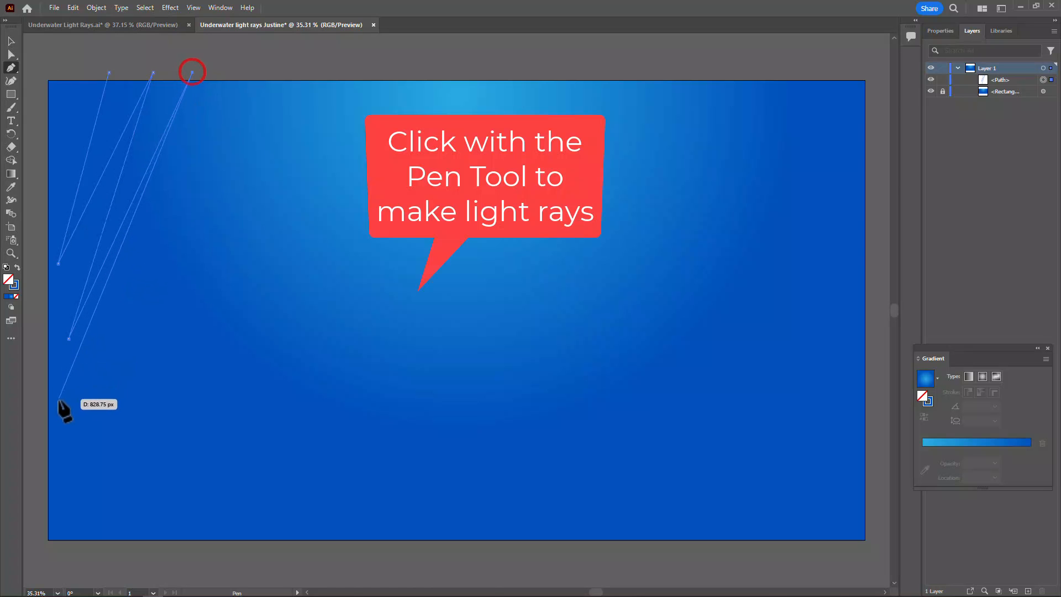
{"action": "left_click", "coordinate": [88, 414]}
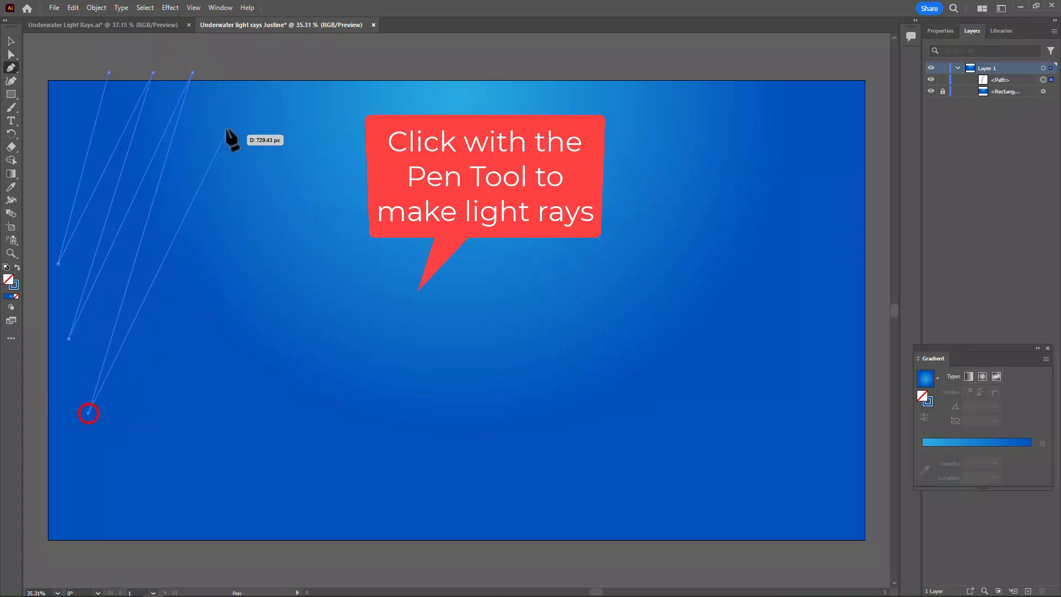
{"action": "left_click", "coordinate": [242, 72]}
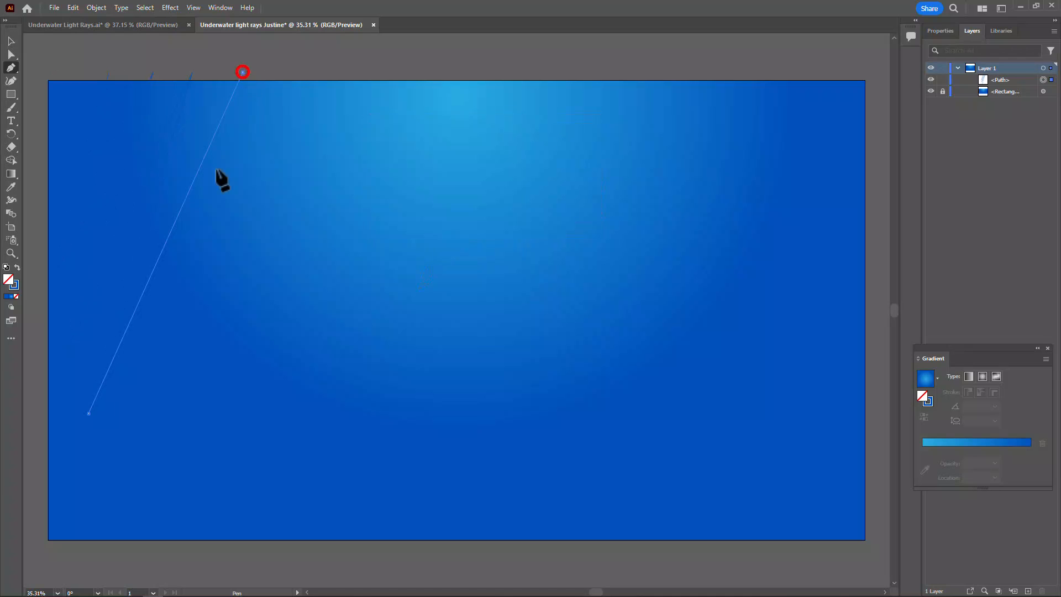
{"action": "left_click", "coordinate": [144, 474]}
{"action": "left_click", "coordinate": [294, 71]}
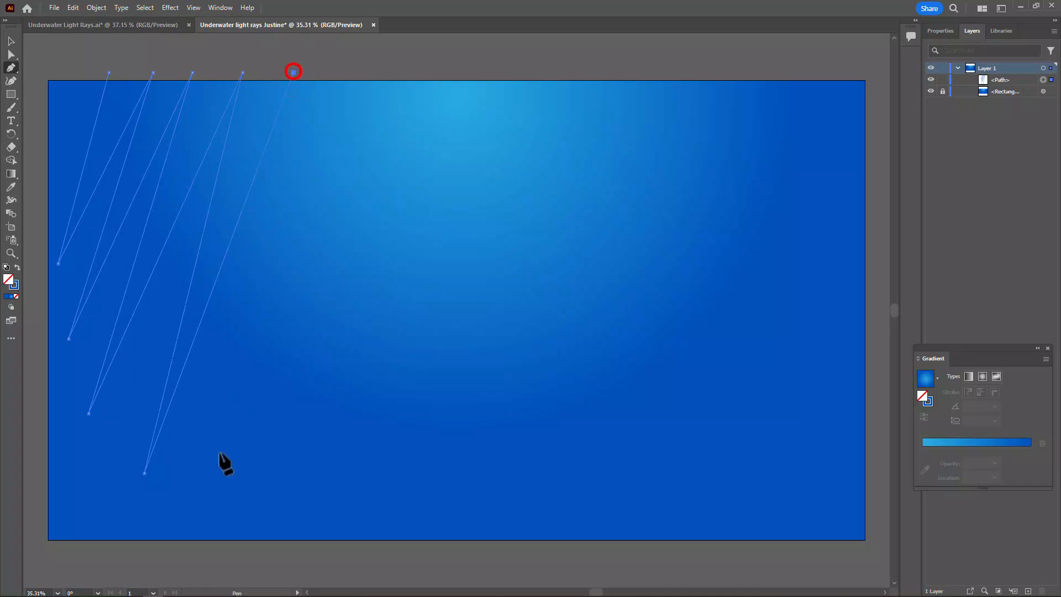
{"action": "left_click", "coordinate": [209, 509]}
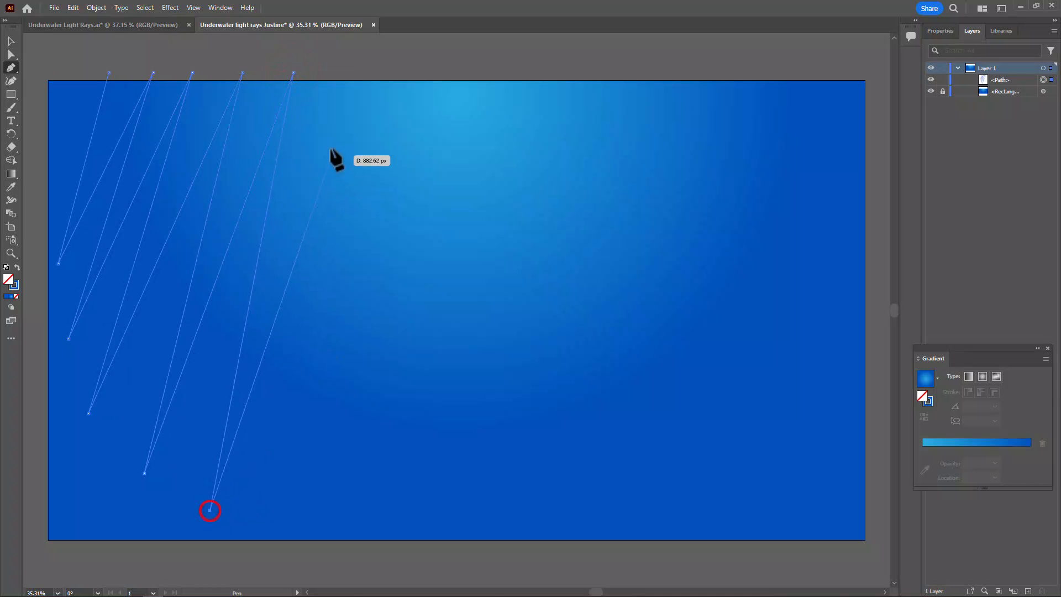
{"action": "left_click", "coordinate": [347, 72]}
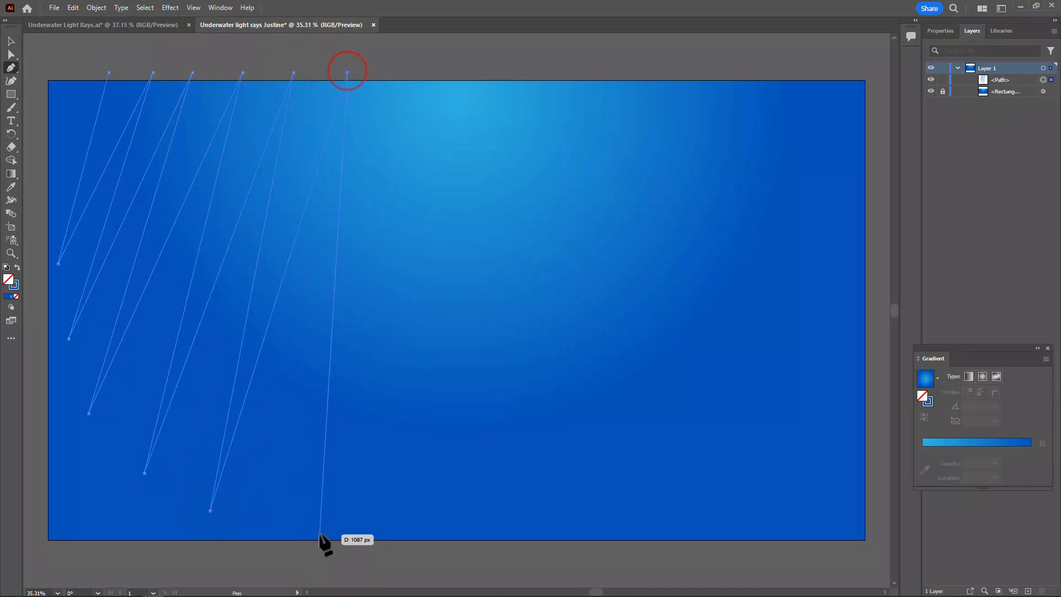
{"action": "left_click", "coordinate": [313, 520]}
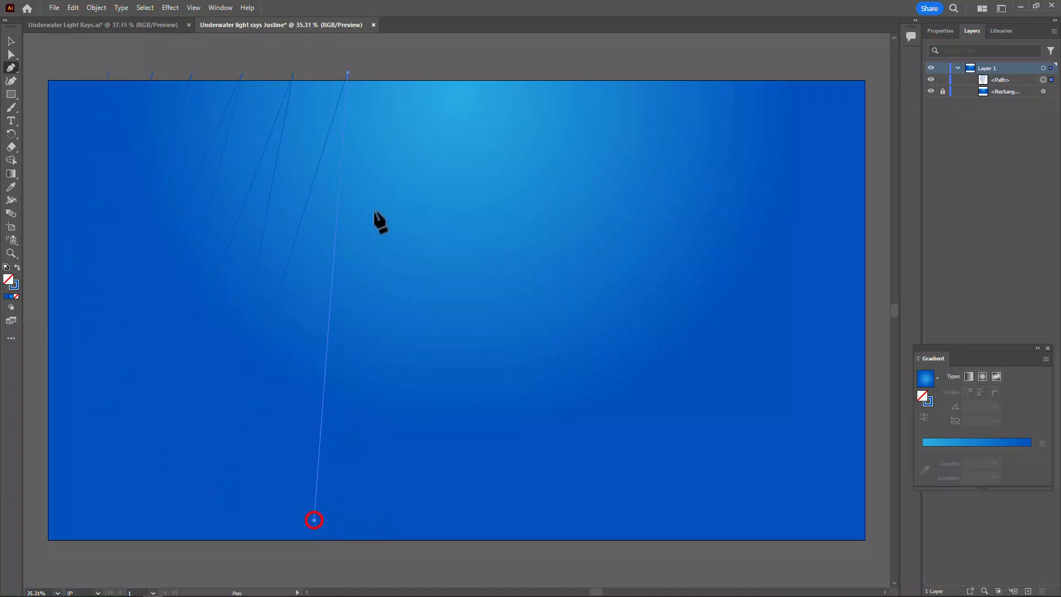
{"action": "left_click", "coordinate": [406, 73]}
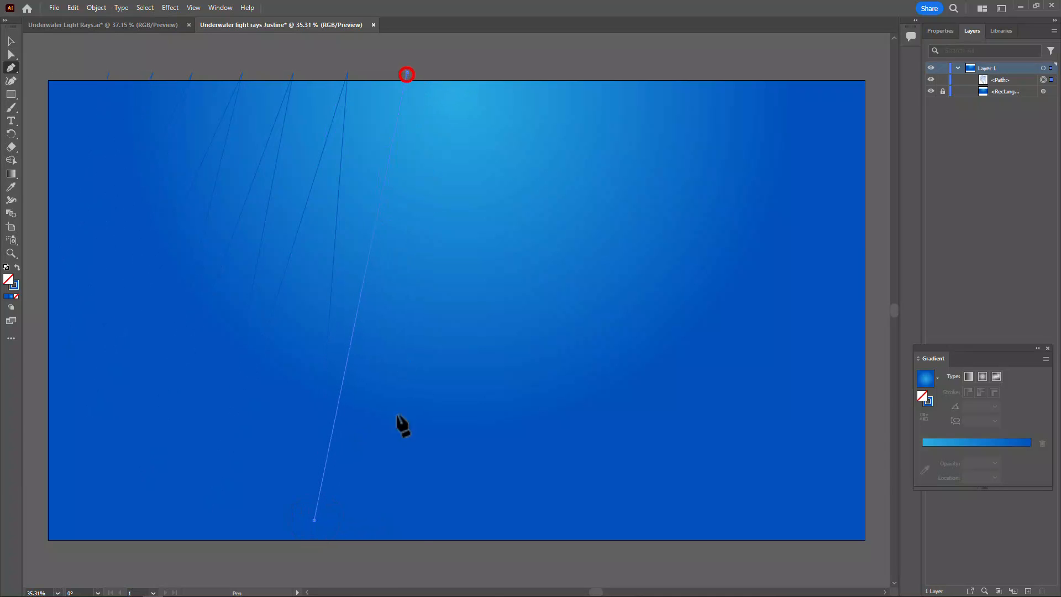
{"action": "left_click", "coordinate": [404, 527]}
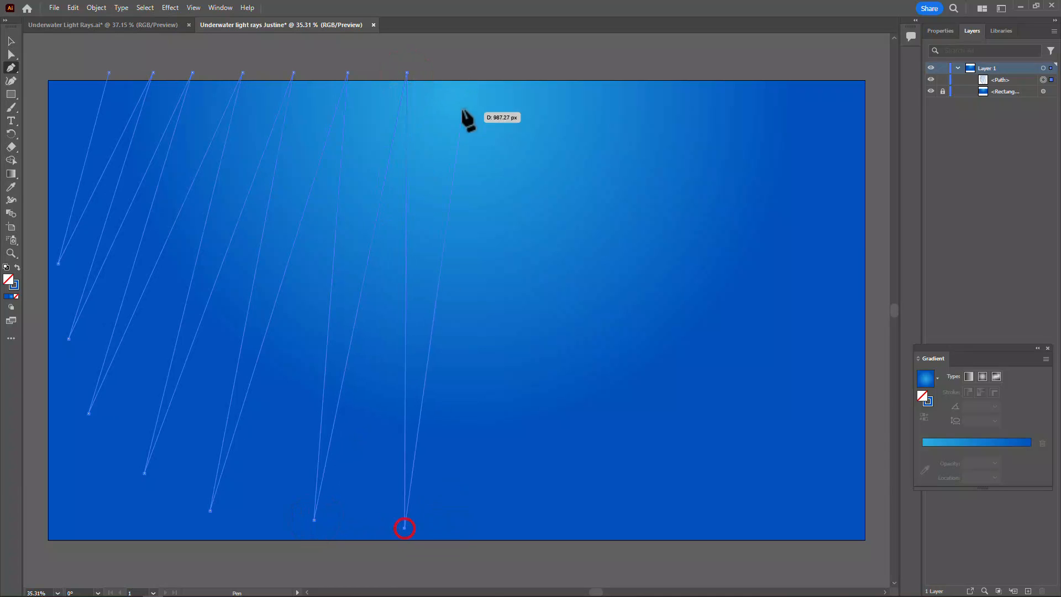
Continue the zigzag path across the artboard's right half with six more ray tips that get shorter towards the right edge
{"action": "left_click", "coordinate": [458, 70]}
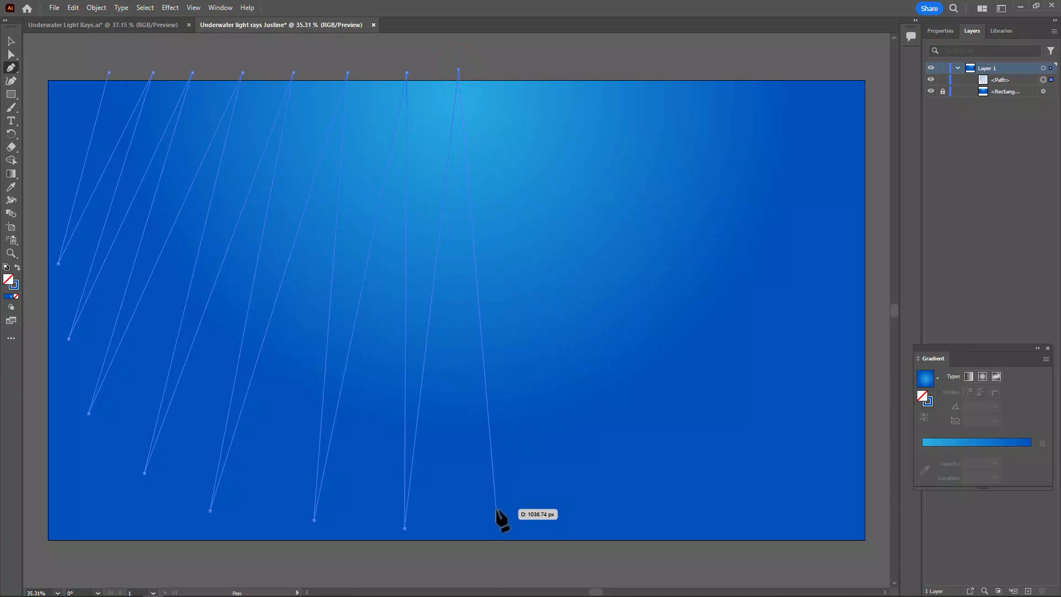
{"action": "left_click", "coordinate": [496, 508]}
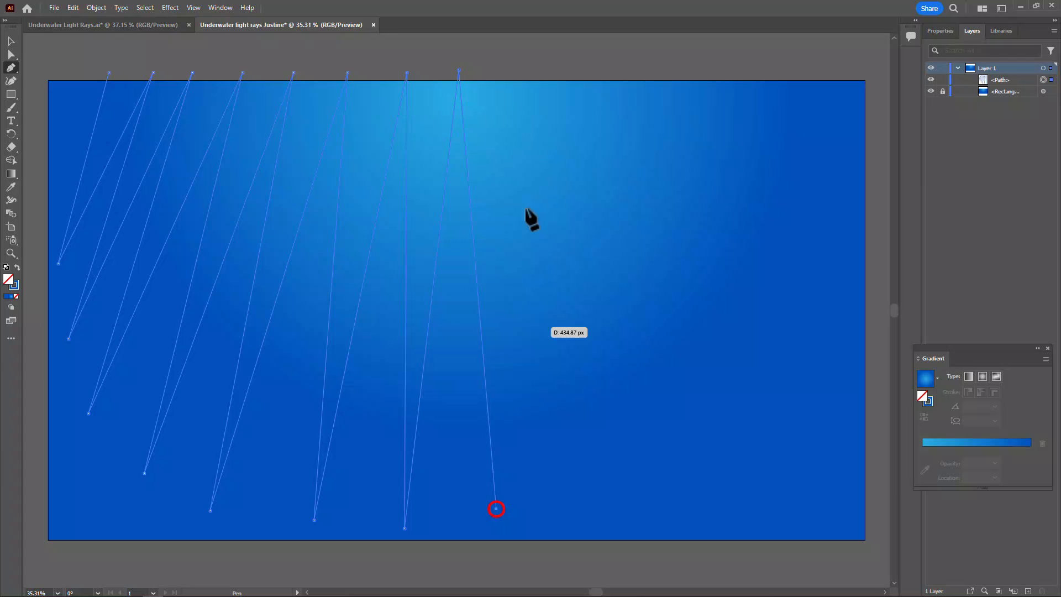
{"action": "left_click", "coordinate": [510, 70]}
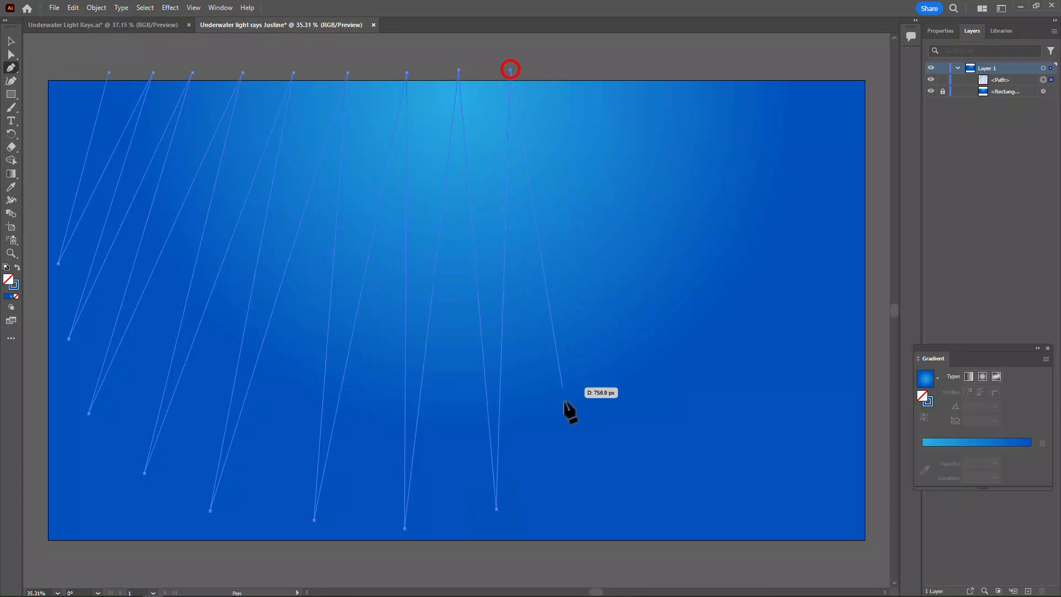
{"action": "left_click", "coordinate": [577, 480]}
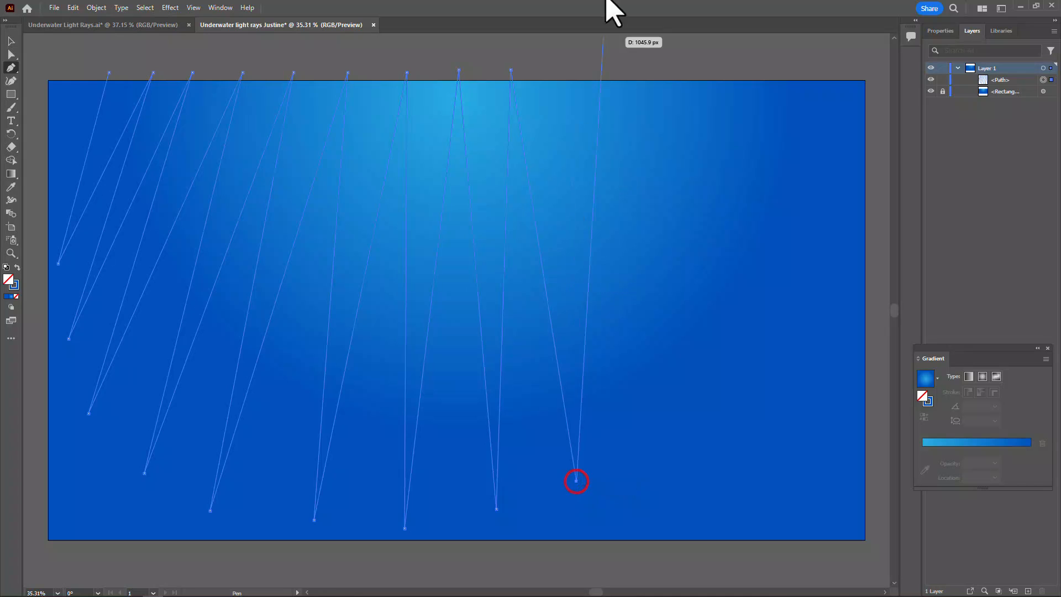
{"action": "left_click", "coordinate": [563, 71]}
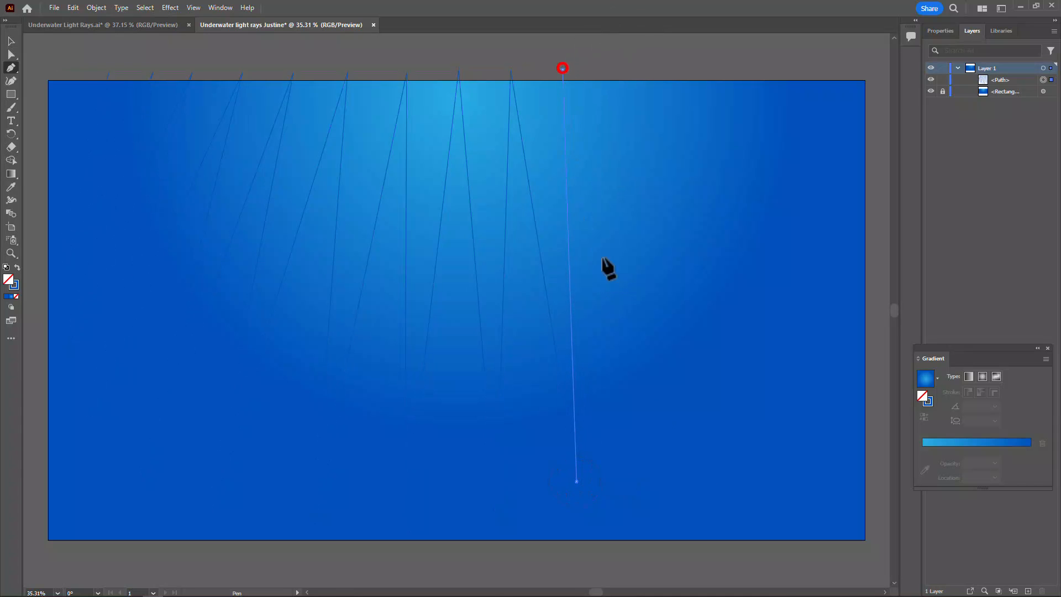
{"action": "left_click", "coordinate": [649, 446]}
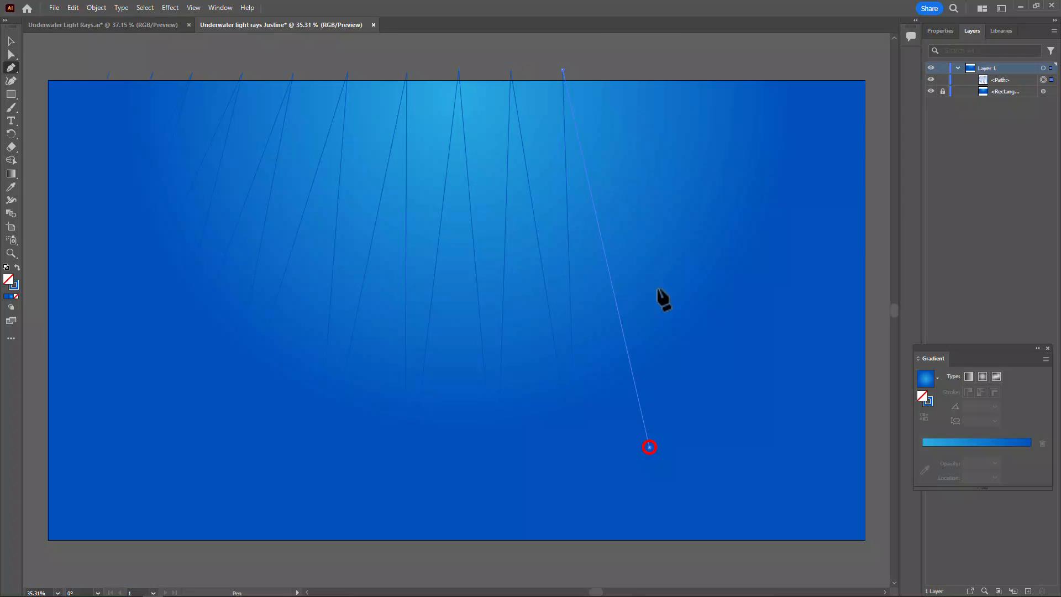
{"action": "left_click", "coordinate": [615, 70]}
{"action": "left_click", "coordinate": [716, 395]}
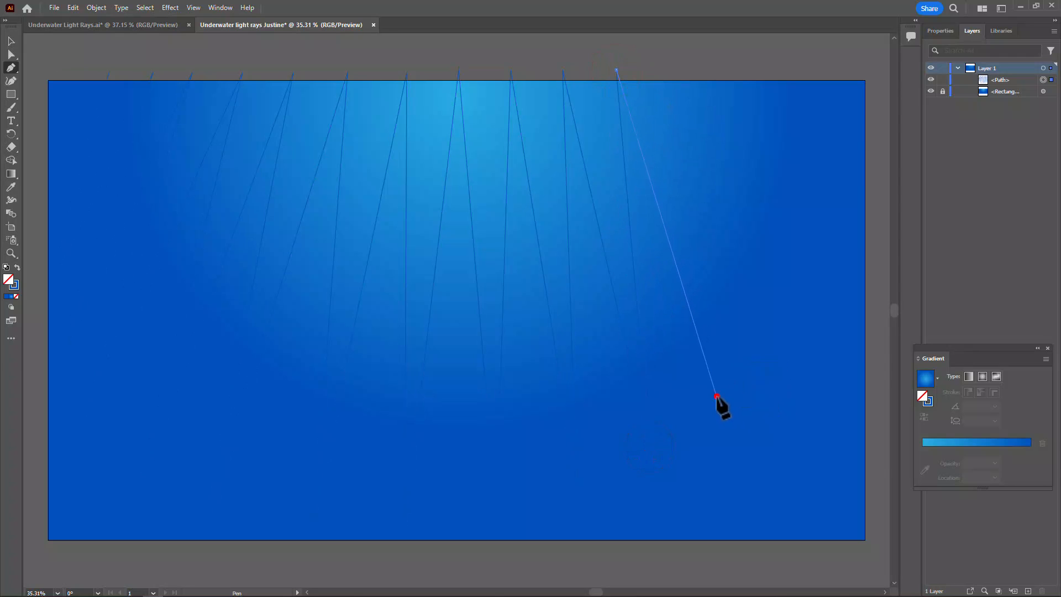
{"action": "left_click", "coordinate": [687, 69]}
{"action": "left_click", "coordinate": [765, 336]}
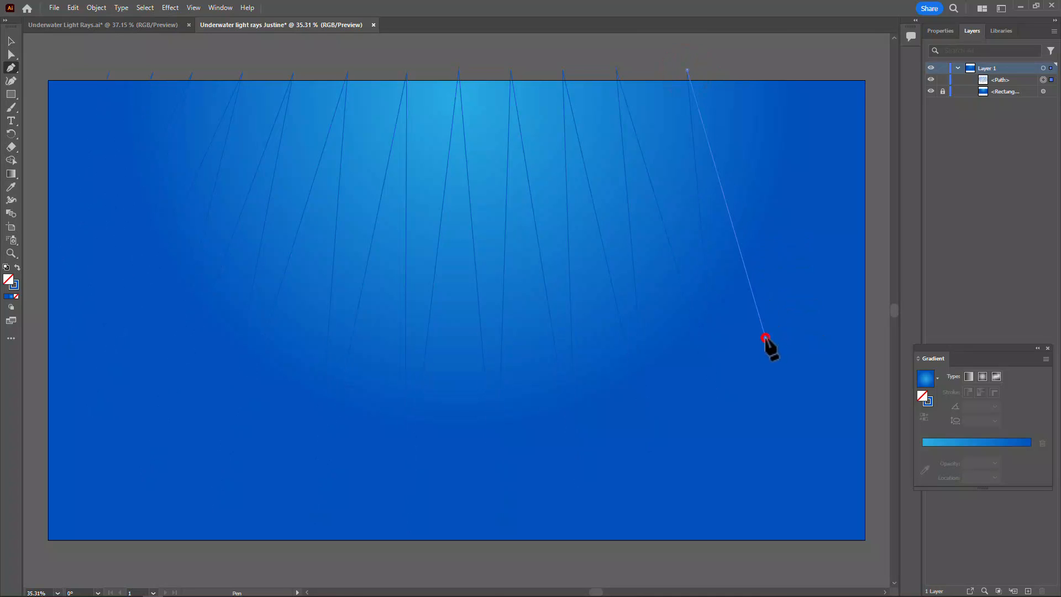
{"action": "left_click", "coordinate": [754, 70]}
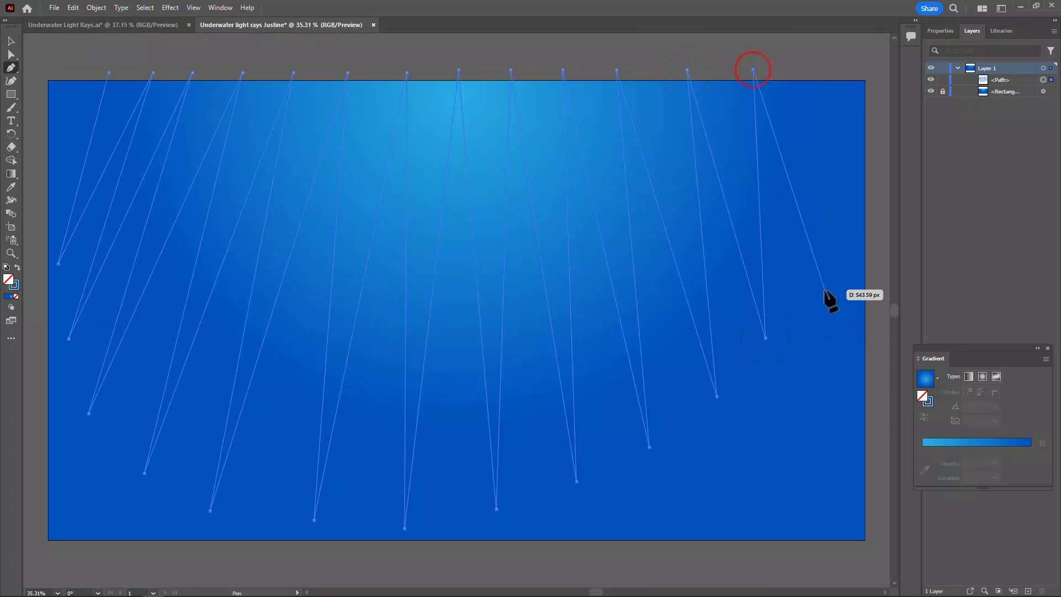
{"action": "left_click", "coordinate": [820, 290]}
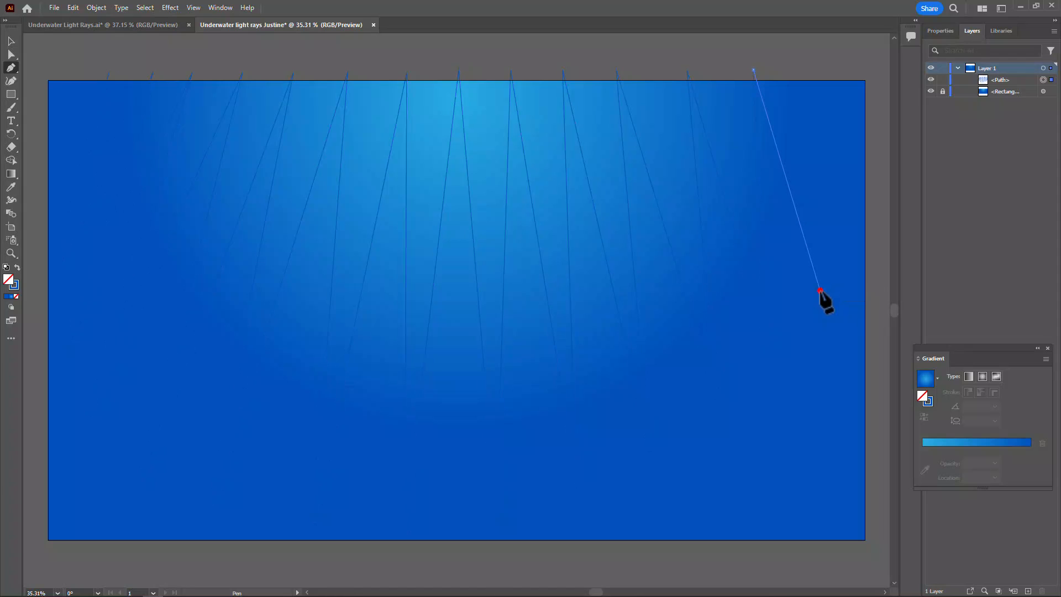
{"action": "left_click", "coordinate": [824, 69]}
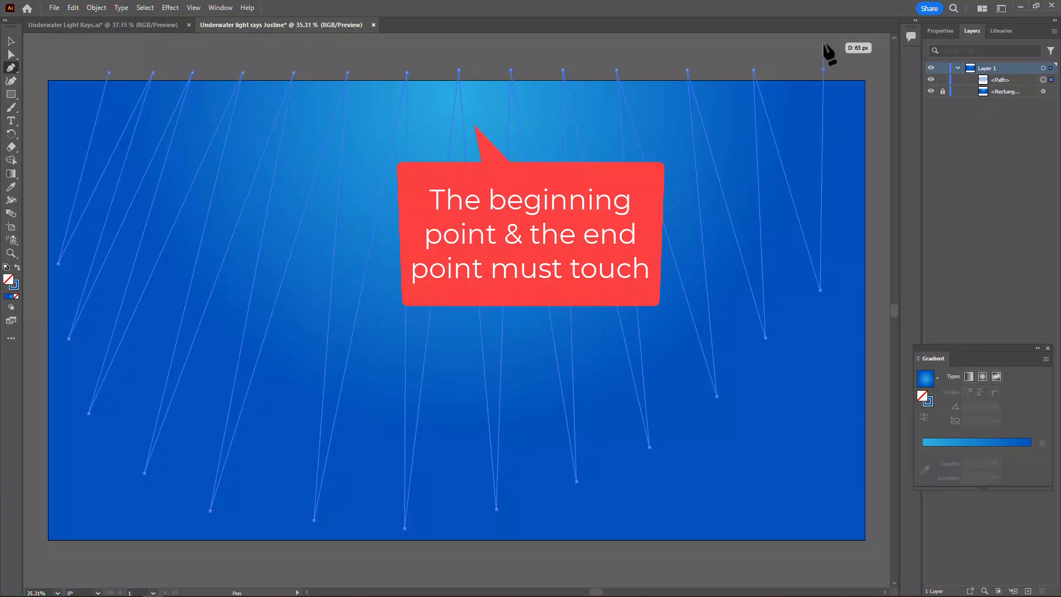
Close the rays path with a straight edge above the artboard and swap its stroke colour into the fill
{"action": "left_click", "coordinate": [823, 42]}
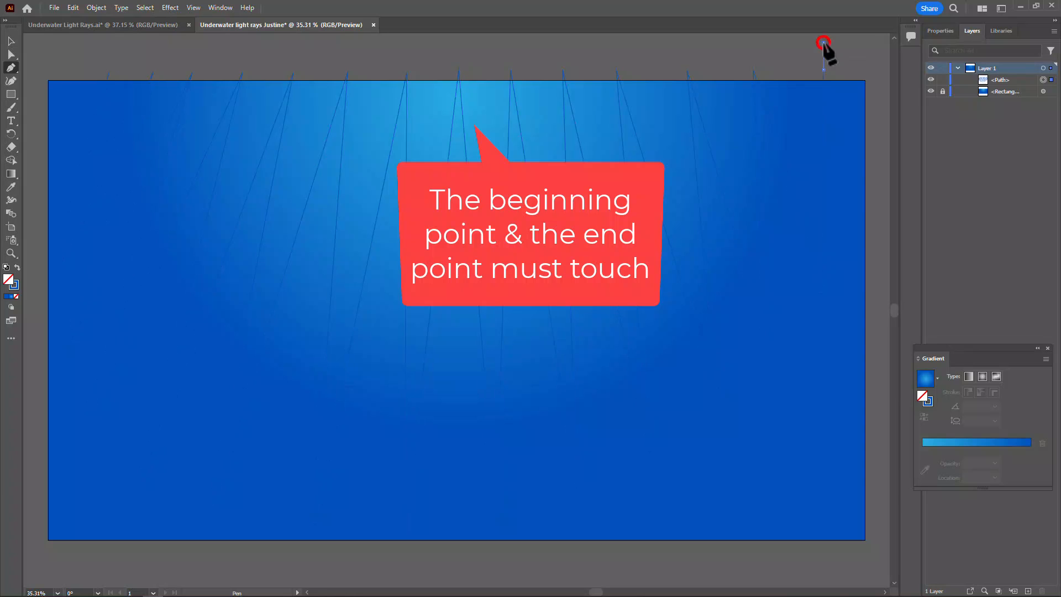
{"action": "left_click", "coordinate": [107, 43]}
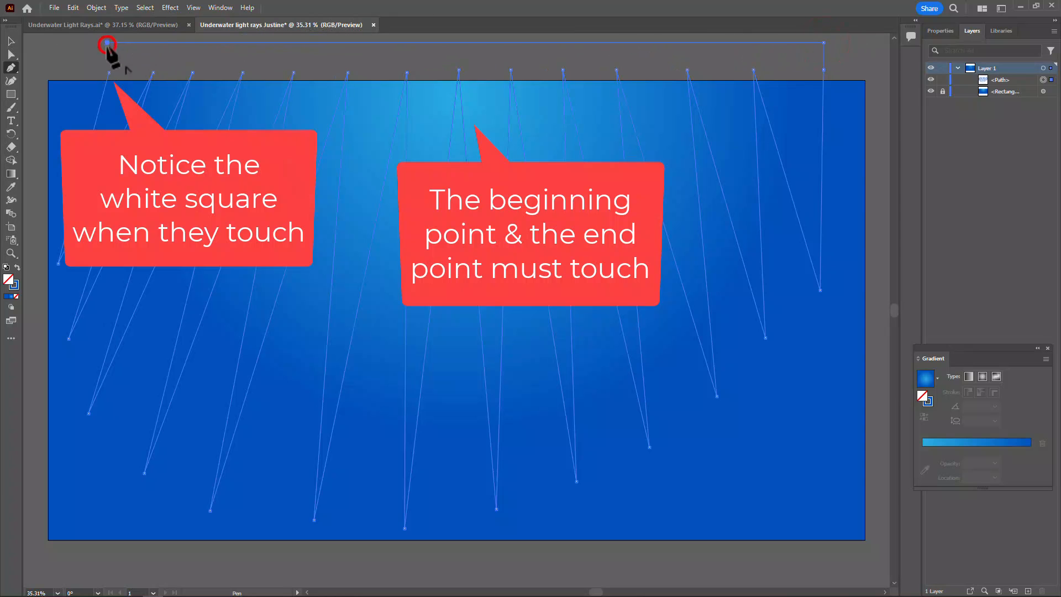
{"action": "left_click", "coordinate": [108, 72]}
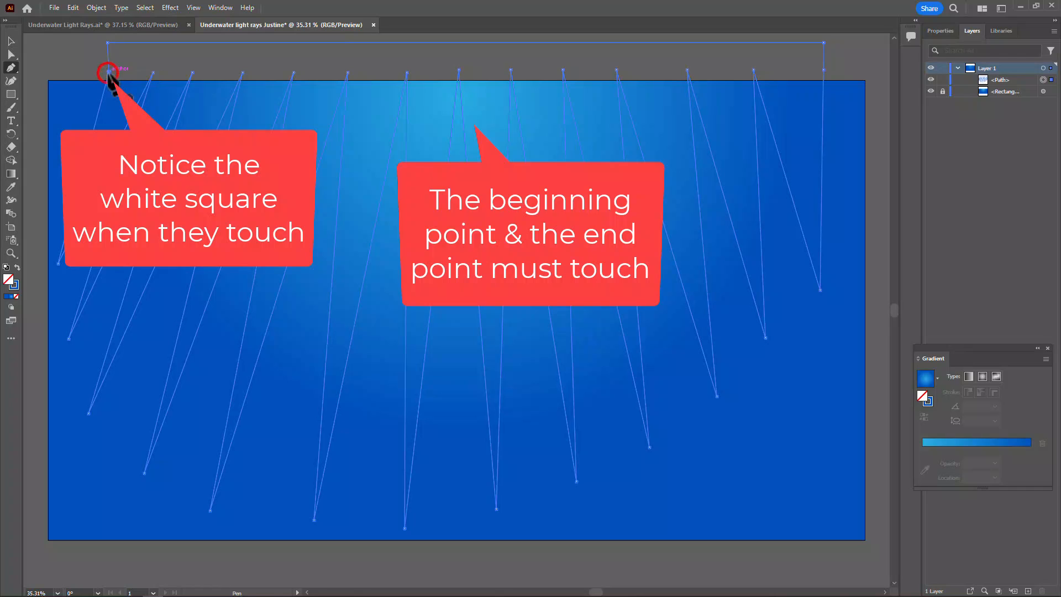
{"action": "left_click", "coordinate": [16, 268]}
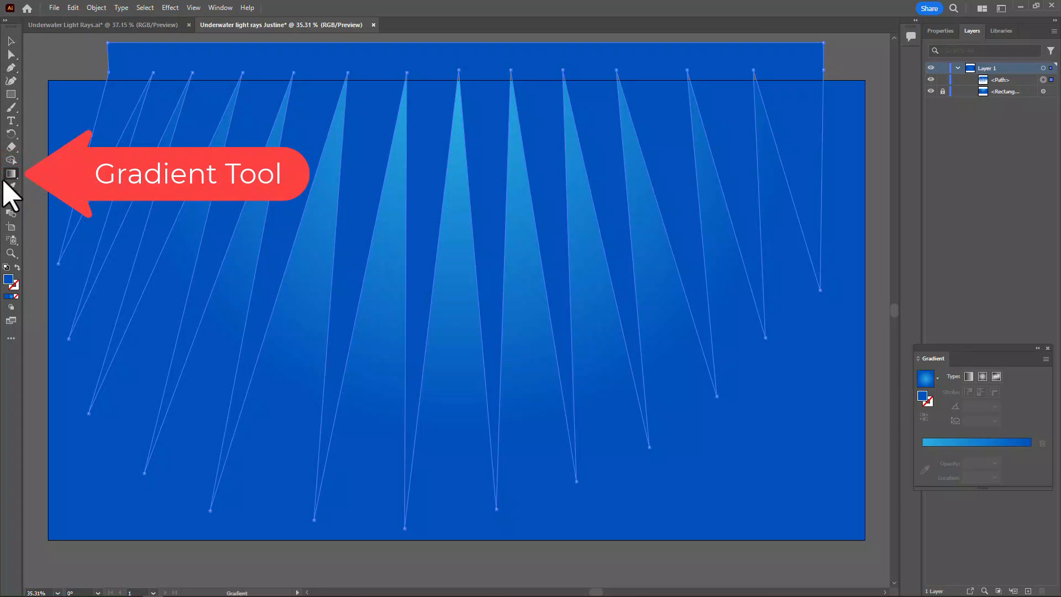
Fill the rays path with the light-to-dark blue linear gradient at -90° and move its midpoint to about 37%
{"action": "left_click", "coordinate": [11, 175]}
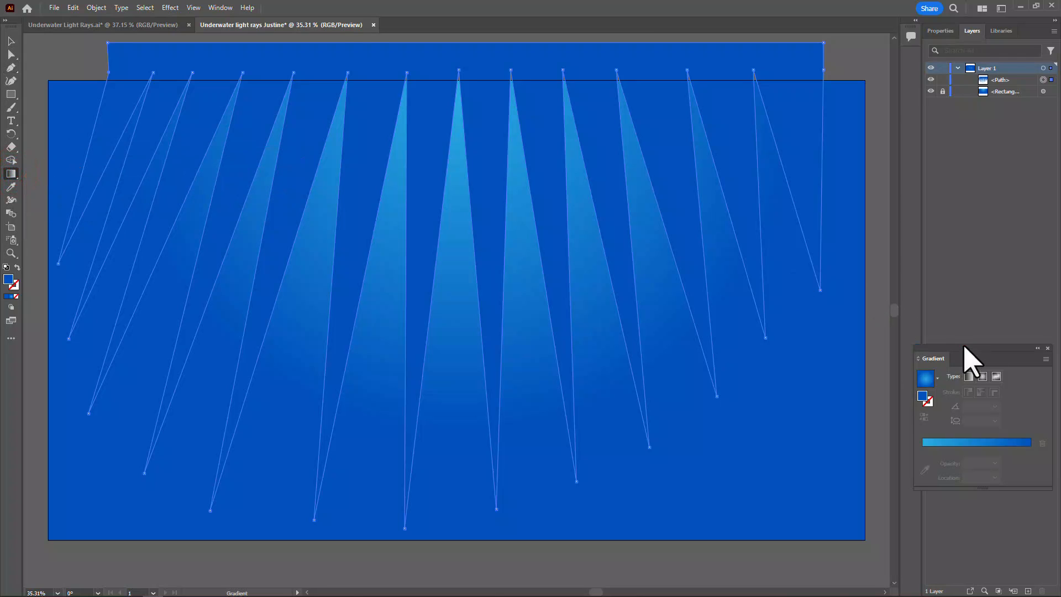
{"action": "left_click_drag", "start_coordinate": [962, 347], "coordinate": [405, 226]}
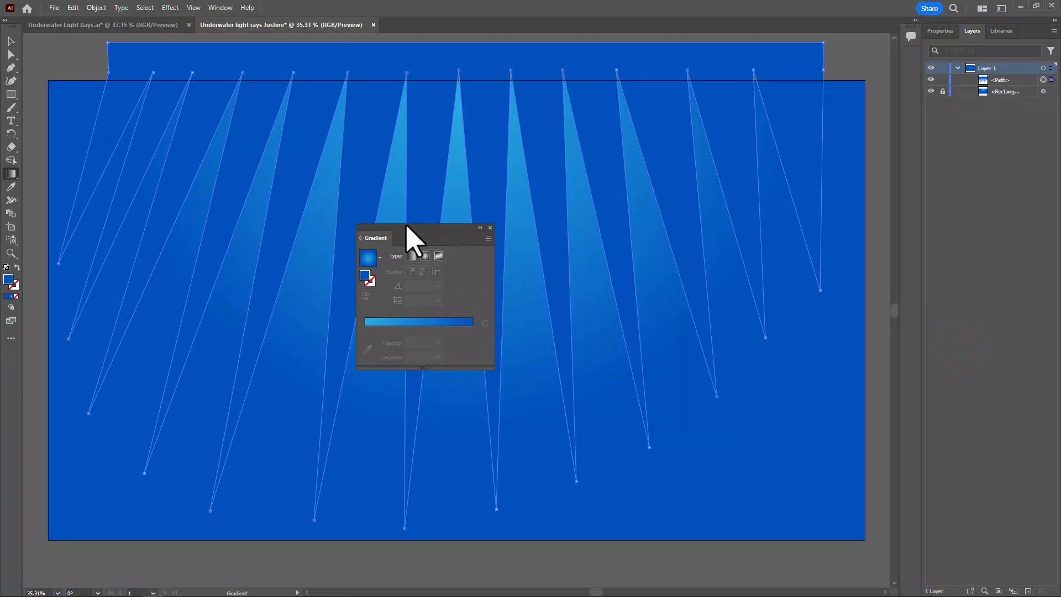
{"action": "left_click", "coordinate": [411, 256]}
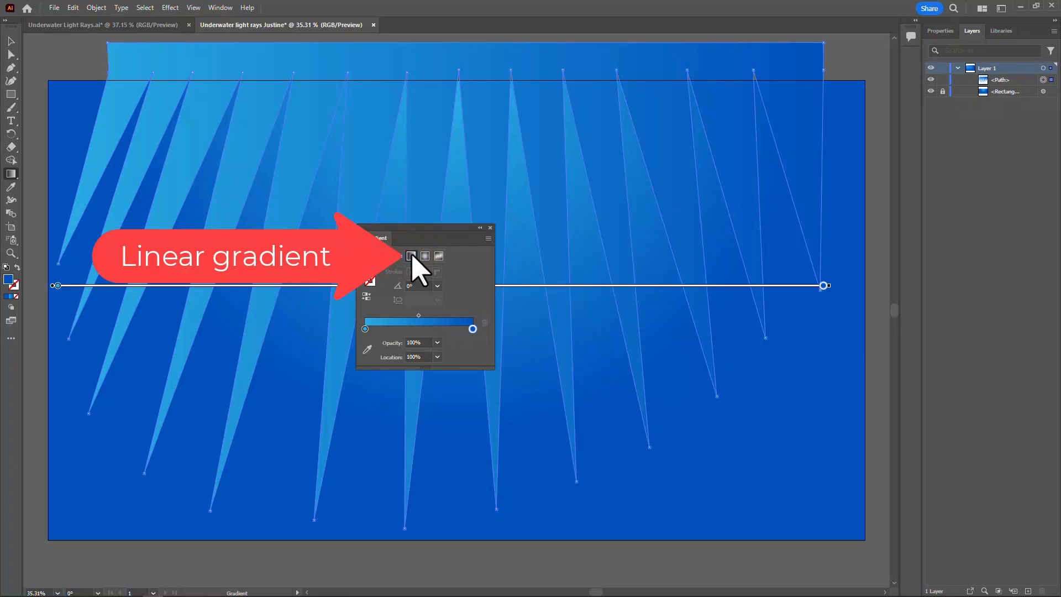
{"action": "left_click", "coordinate": [437, 286]}
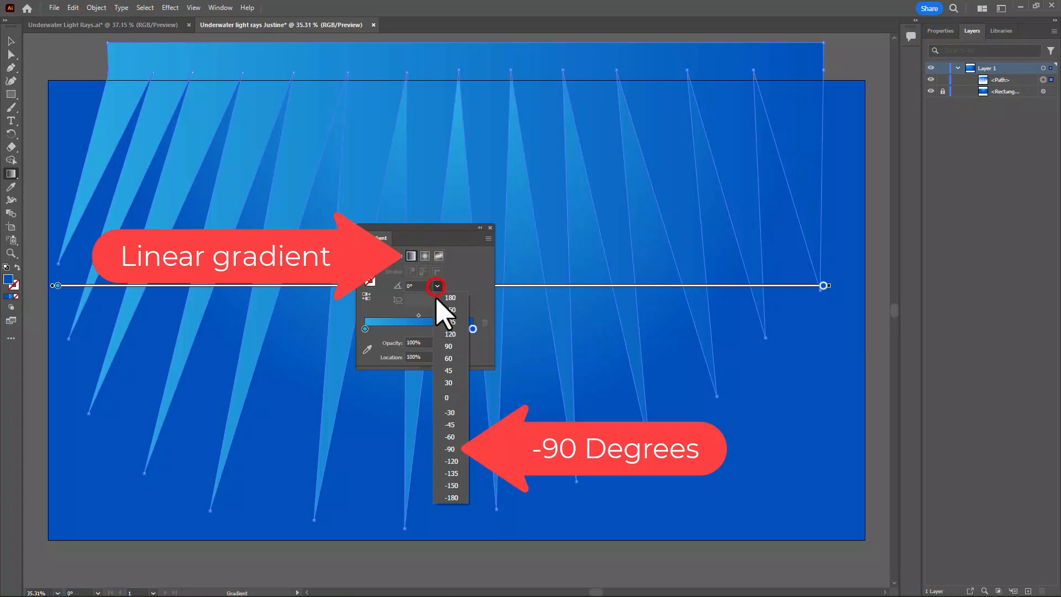
{"action": "left_click", "coordinate": [451, 448]}
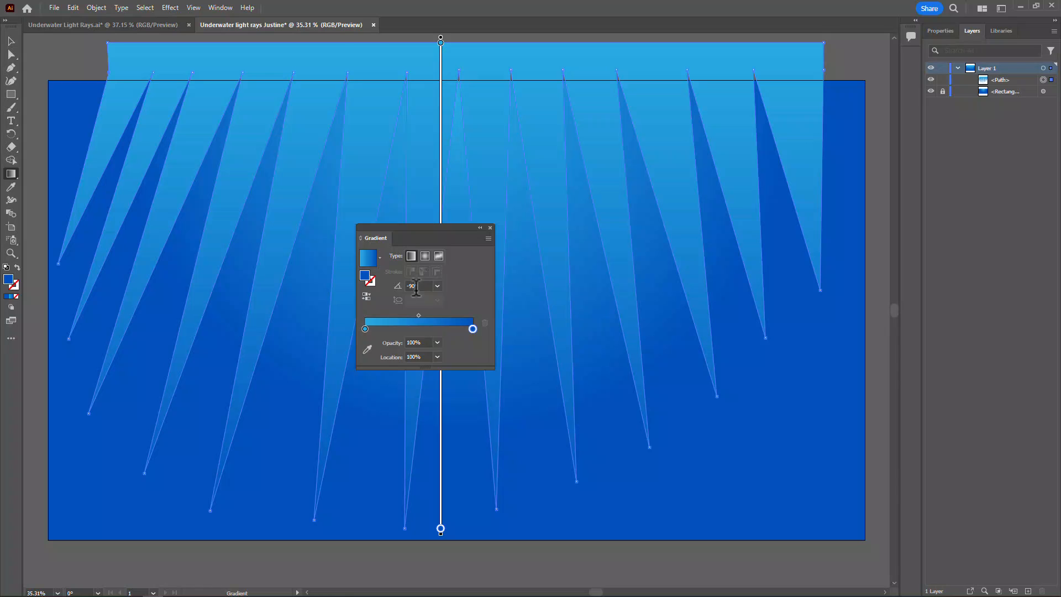
{"action": "left_click_drag", "start_coordinate": [418, 317], "coordinate": [405, 317]}
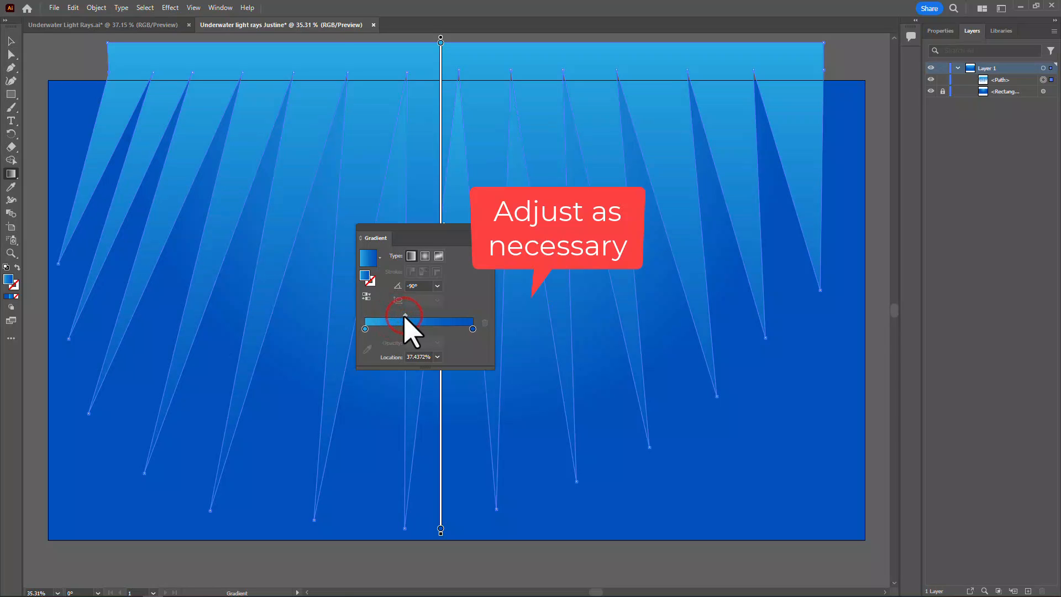
{"action": "left_click_drag", "start_coordinate": [422, 227], "coordinate": [940, 153]}
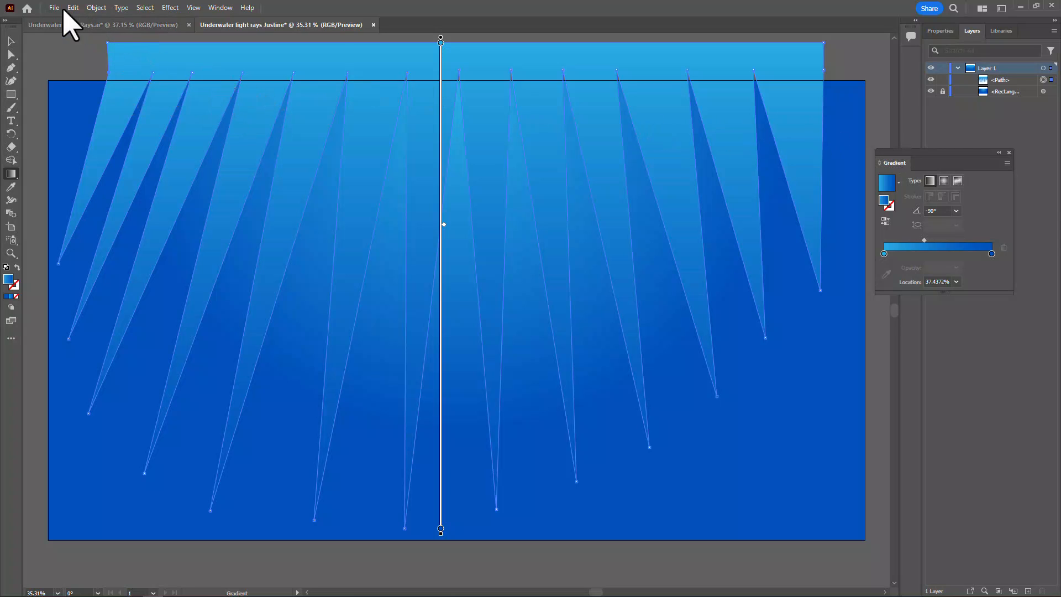
Apply a Gaussian Blur with a radius of 14 pixels to the rays path and deselect it
{"action": "left_click", "coordinate": [171, 7]}
{"action": "mouse_move", "coordinate": [304, 331]}
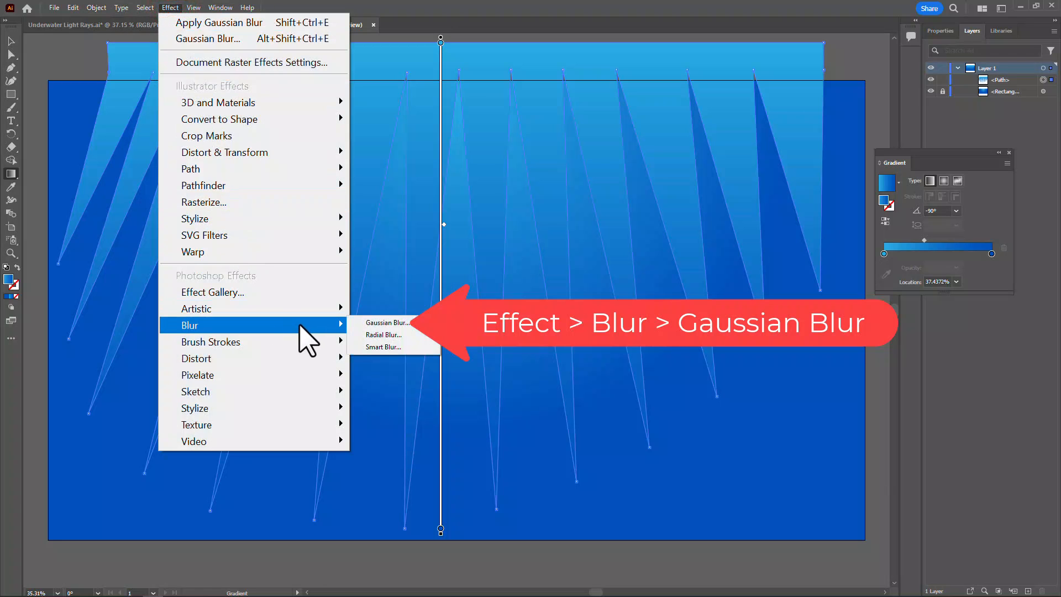
{"action": "left_click", "coordinate": [366, 325]}
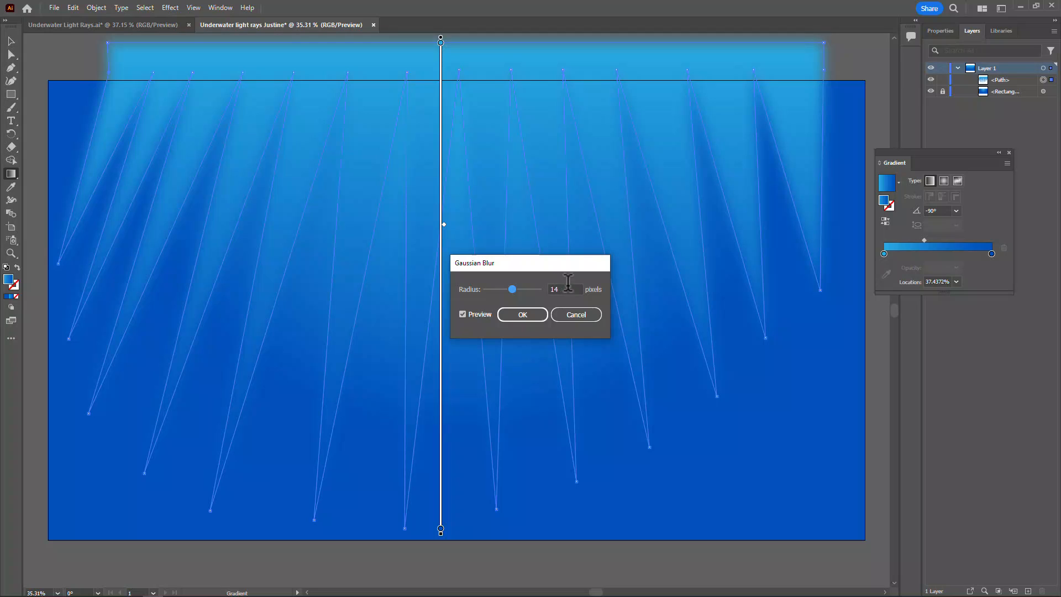
{"action": "left_click", "coordinate": [519, 316]}
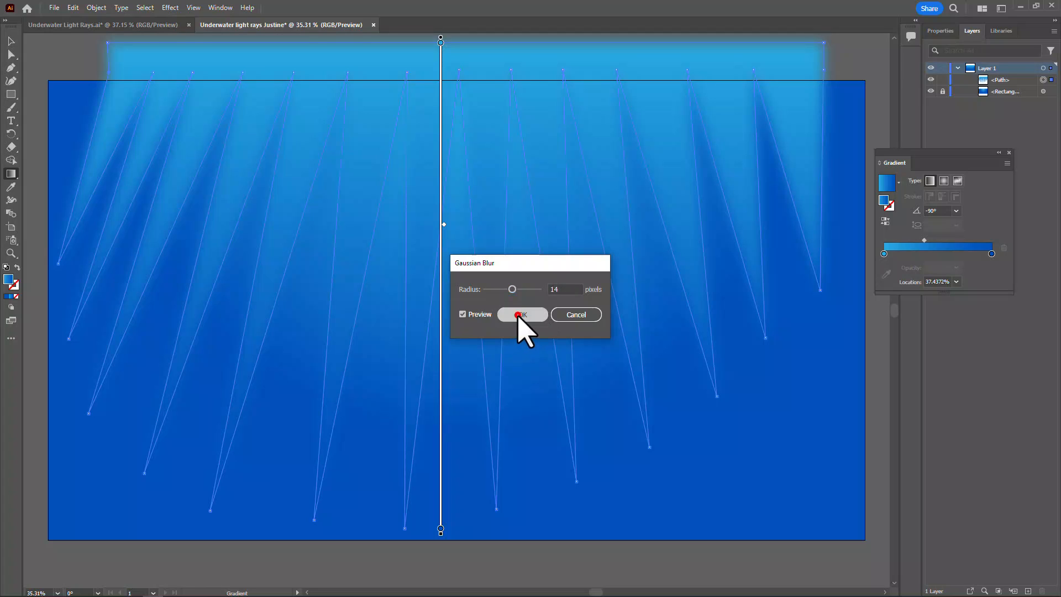
{"action": "left_click", "coordinate": [11, 41]}
{"action": "left_click", "coordinate": [49, 48]}
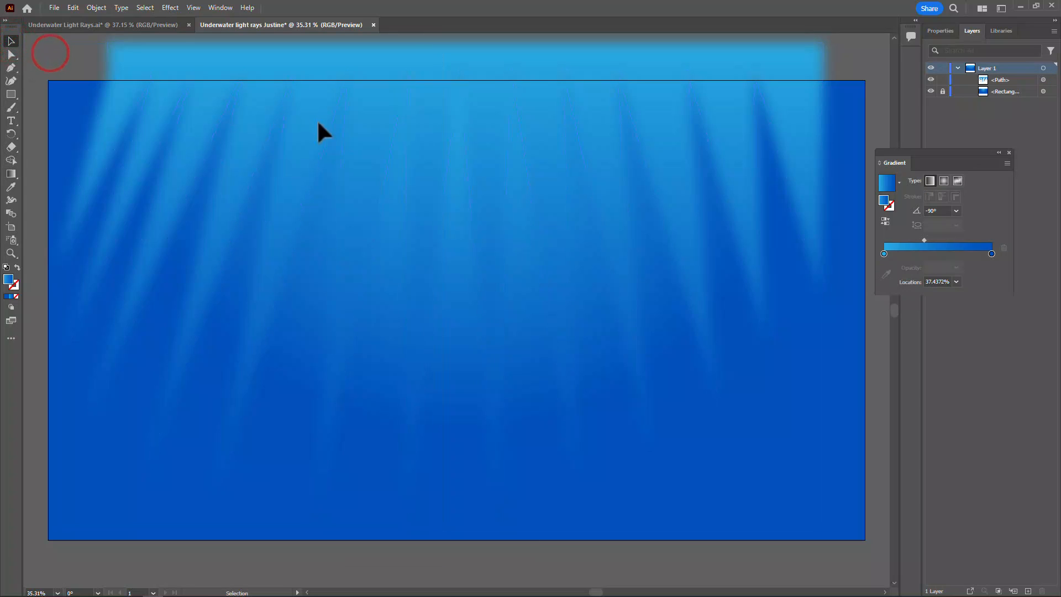
Reselect the blurred rays and shift their gradient midpoint to about 62%, keeping more of the light blue
{"action": "left_click", "coordinate": [751, 390]}
{"action": "left_click", "coordinate": [374, 97]}
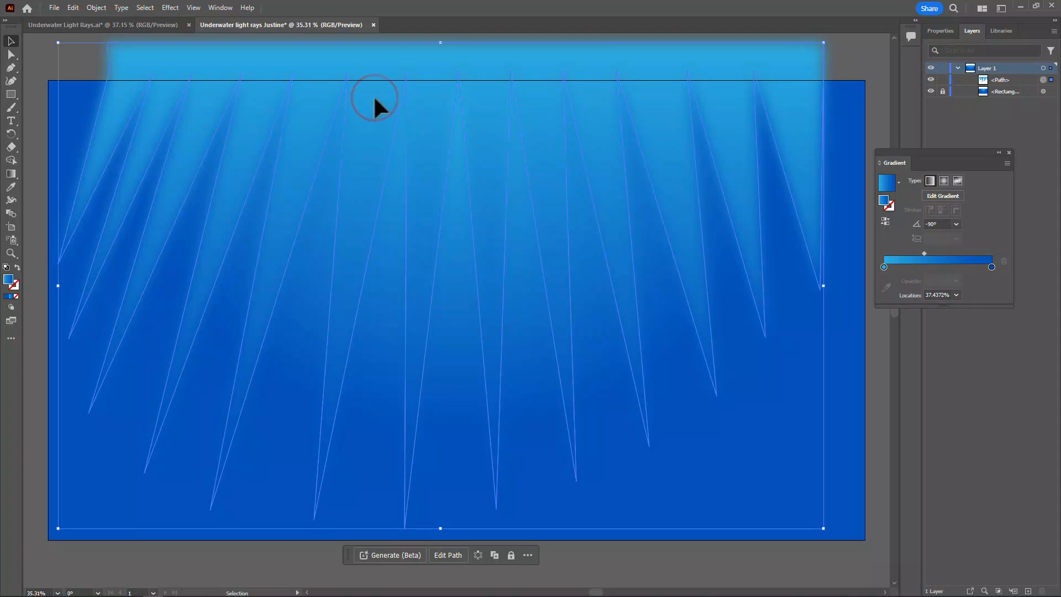
{"action": "left_click_drag", "start_coordinate": [924, 253], "coordinate": [951, 254]}
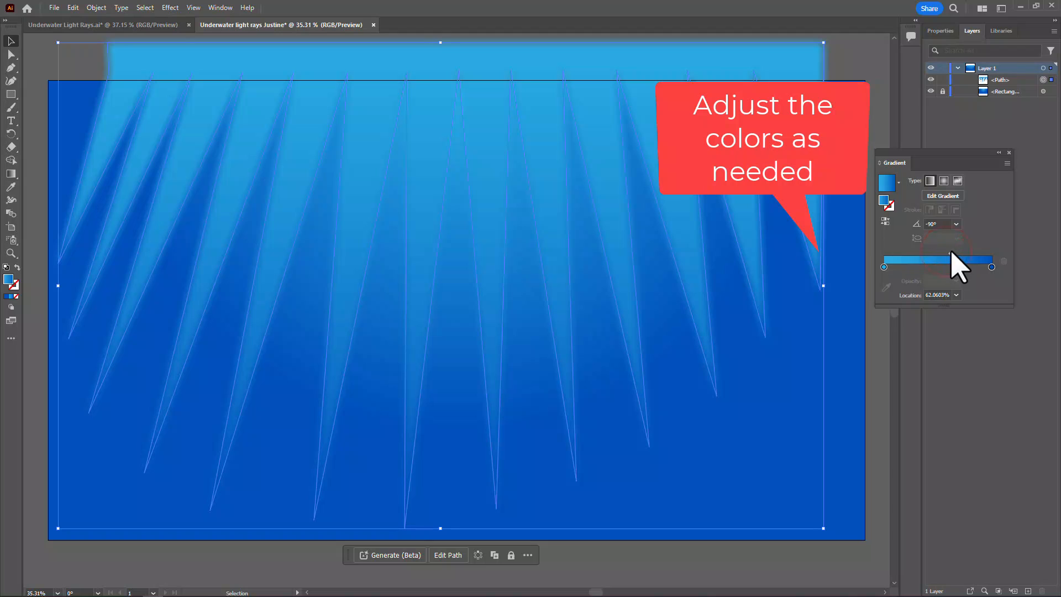
{"action": "left_click", "coordinate": [848, 58]}
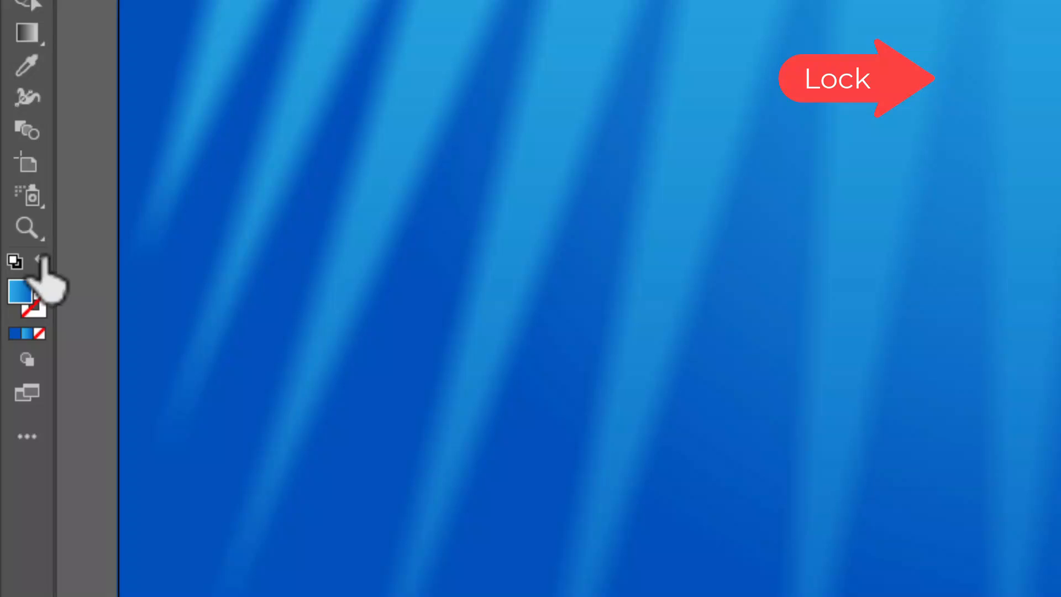
Set the stroke to white and the fill to none for new artwork
{"action": "left_click", "coordinate": [42, 259]}
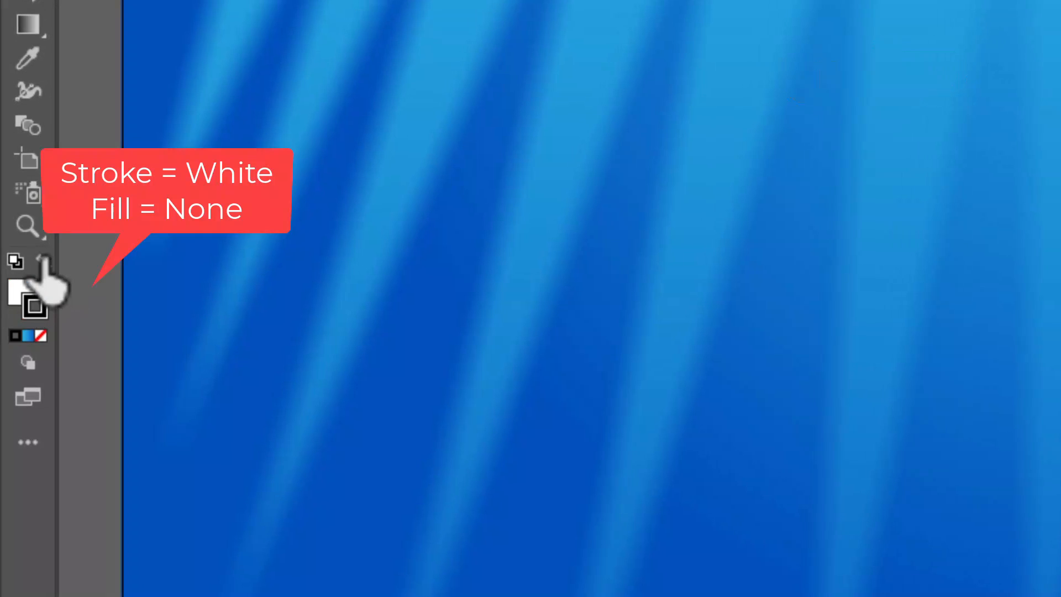
{"action": "left_click", "coordinate": [43, 260]}
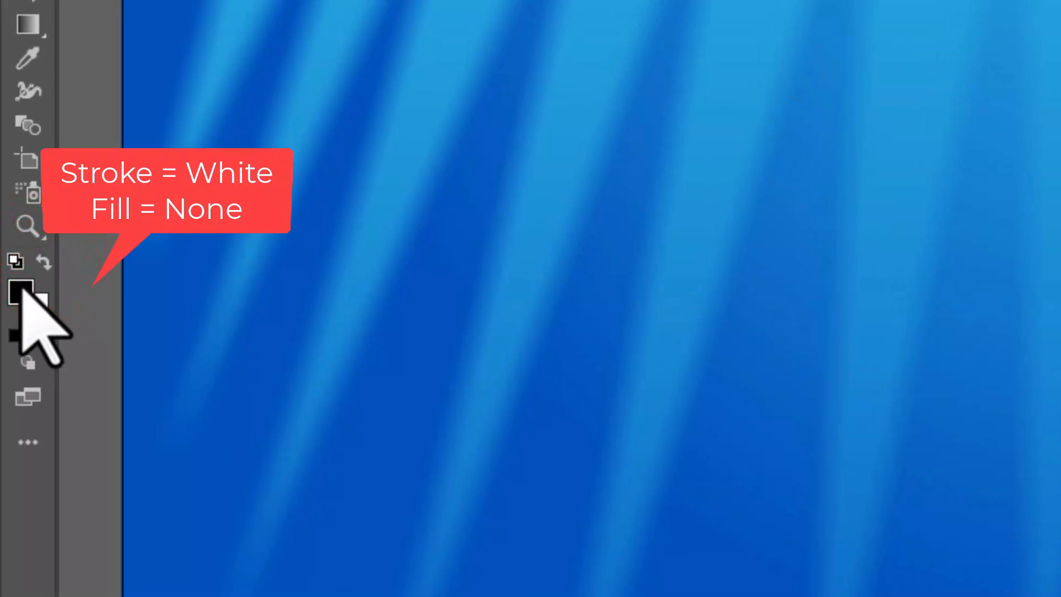
{"action": "left_click", "coordinate": [42, 334]}
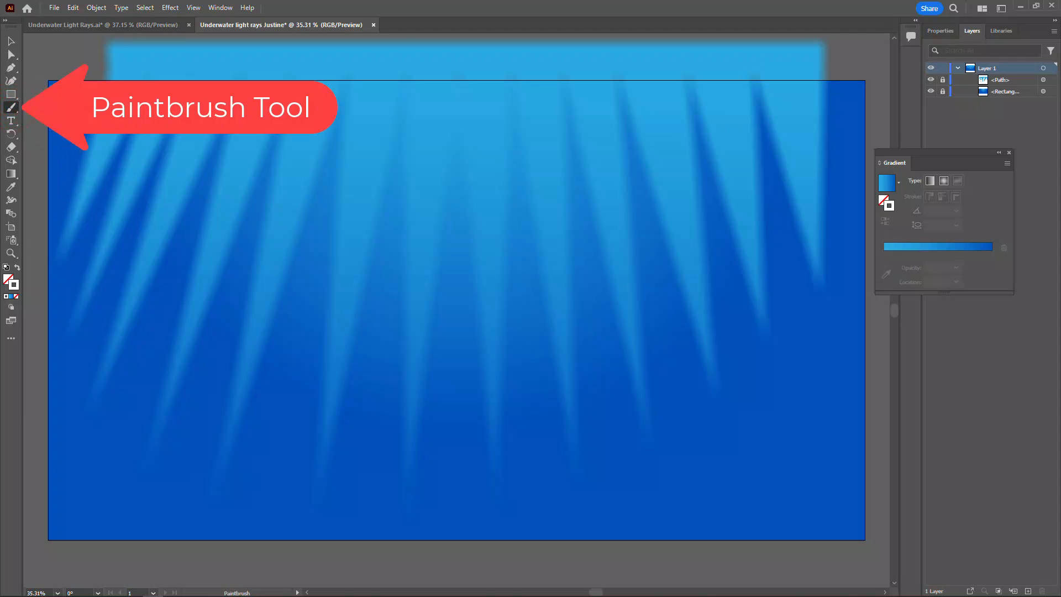
With the Paintbrush, paint four long, wavy, crossing lines over the upper part of the artboard, running past both side edges
{"action": "mouse_move", "coordinate": [34, 102]}
{"action": "left_mouse_down"}
{"action": "mouse_move", "coordinate": [129, 103]}
{"action": "mouse_move", "coordinate": [234, 183]}
{"action": "mouse_move", "coordinate": [287, 199]}
{"action": "mouse_move", "coordinate": [352, 200]}
{"action": "mouse_move", "coordinate": [572, 114]}
{"action": "mouse_move", "coordinate": [650, 105]}
{"action": "mouse_move", "coordinate": [803, 153]}
{"action": "mouse_move", "coordinate": [847, 154]}
{"action": "left_mouse_up"}
{"action": "left_click_drag", "start_coordinate": [899, 132], "coordinate": [890, 138]}
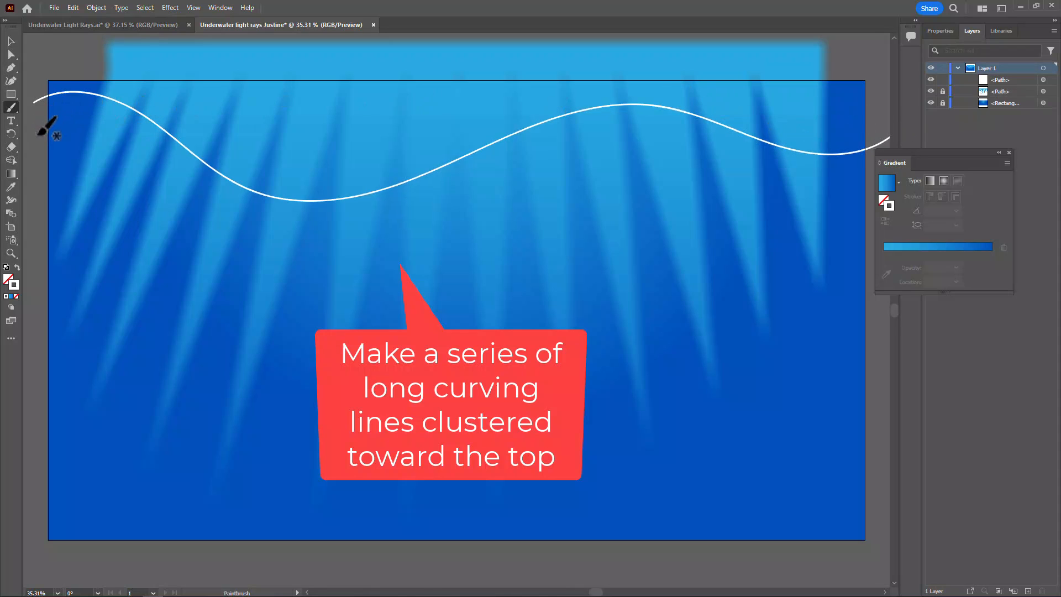
{"action": "mouse_move", "coordinate": [36, 141]}
{"action": "left_mouse_down"}
{"action": "mouse_move", "coordinate": [70, 169]}
{"action": "mouse_move", "coordinate": [139, 180]}
{"action": "mouse_move", "coordinate": [270, 139]}
{"action": "mouse_move", "coordinate": [387, 120]}
{"action": "mouse_move", "coordinate": [410, 140]}
{"action": "mouse_move", "coordinate": [499, 129]}
{"action": "mouse_move", "coordinate": [581, 155]}
{"action": "mouse_move", "coordinate": [714, 161]}
{"action": "mouse_move", "coordinate": [880, 102]}
{"action": "left_mouse_up"}
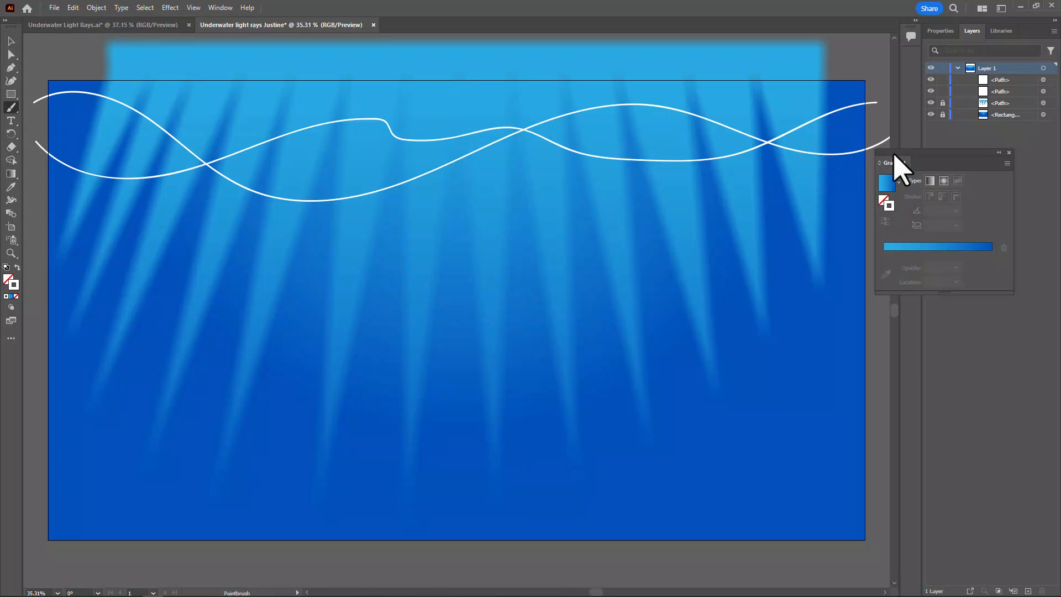
{"action": "mouse_move", "coordinate": [896, 164]}
{"action": "left_mouse_down"}
{"action": "mouse_move", "coordinate": [922, 155]}
{"action": "mouse_move", "coordinate": [759, 207]}
{"action": "mouse_move", "coordinate": [691, 202]}
{"action": "mouse_move", "coordinate": [651, 182]}
{"action": "left_mouse_up"}
{"action": "left_click", "coordinate": [880, 160]}
{"action": "mouse_move", "coordinate": [581, 142]}
{"action": "left_mouse_down"}
{"action": "mouse_move", "coordinate": [457, 187]}
{"action": "mouse_move", "coordinate": [295, 173]}
{"action": "mouse_move", "coordinate": [146, 214]}
{"action": "mouse_move", "coordinate": [22, 189]}
{"action": "left_mouse_up"}
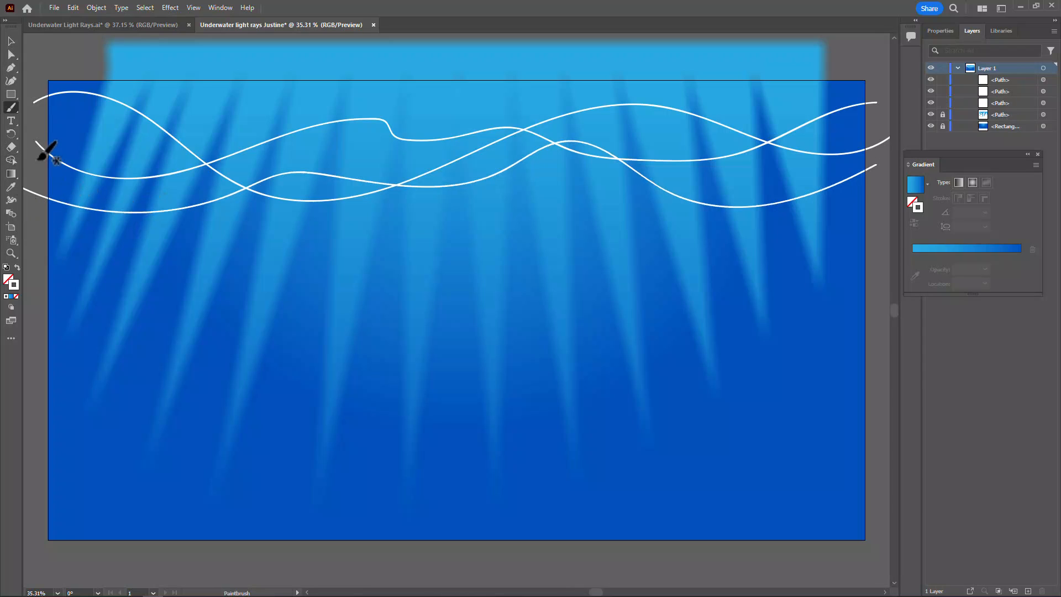
{"action": "mouse_move", "coordinate": [37, 168]}
{"action": "left_mouse_down"}
{"action": "mouse_move", "coordinate": [104, 176]}
{"action": "mouse_move", "coordinate": [237, 222]}
{"action": "left_mouse_up"}
{"action": "mouse_move", "coordinate": [318, 225]}
{"action": "left_mouse_down"}
{"action": "mouse_move", "coordinate": [362, 221]}
{"action": "mouse_move", "coordinate": [460, 176]}
{"action": "mouse_move", "coordinate": [513, 174]}
{"action": "mouse_move", "coordinate": [586, 224]}
{"action": "mouse_move", "coordinate": [643, 235]}
{"action": "mouse_move", "coordinate": [766, 185]}
{"action": "mouse_move", "coordinate": [829, 181]}
{"action": "mouse_move", "coordinate": [901, 213]}
{"action": "left_mouse_up"}
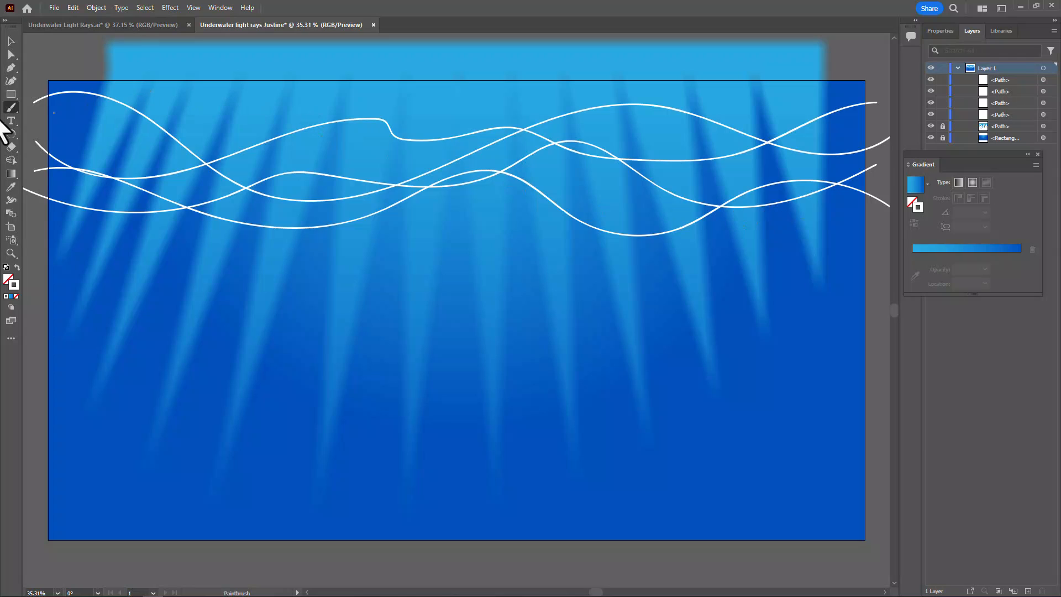
Select all four wavy lines and open the Artistic_Calligraphic brush library
{"action": "left_click", "coordinate": [11, 41]}
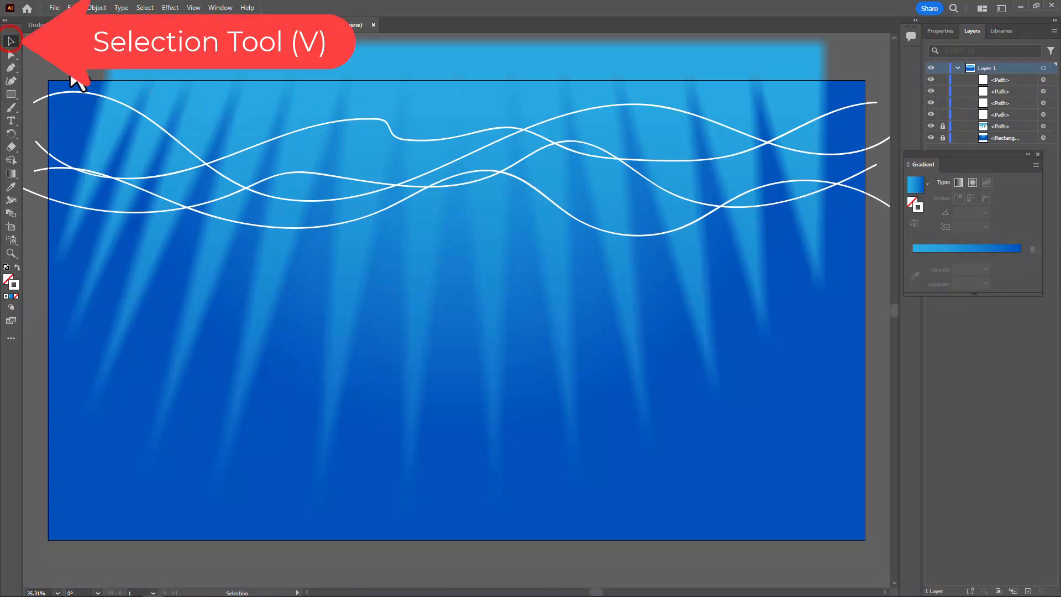
{"action": "left_click_drag", "start_coordinate": [246, 266], "coordinate": [246, 266]}
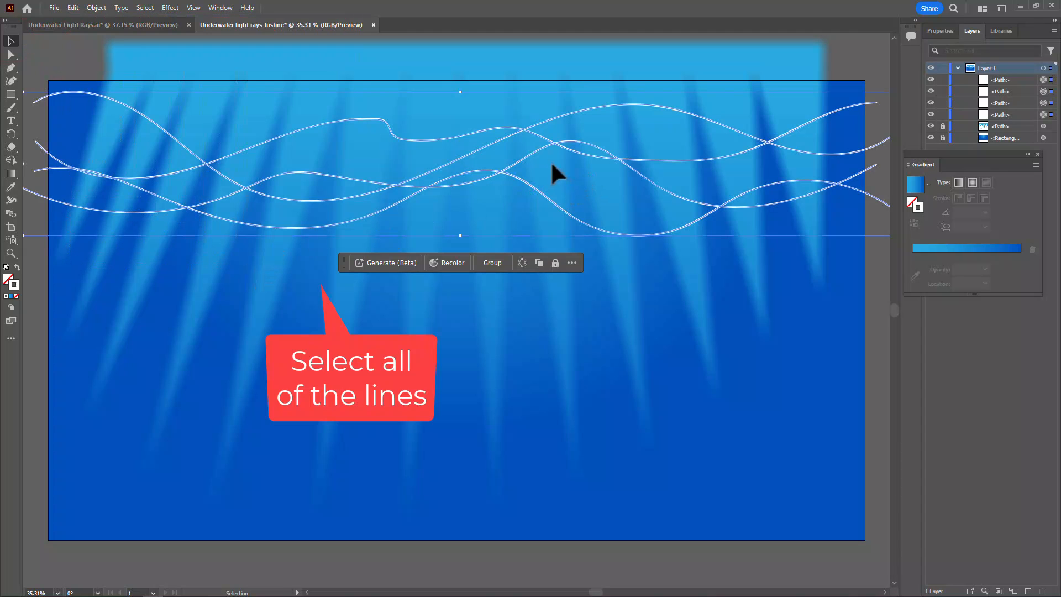
{"action": "left_click", "coordinate": [220, 7]}
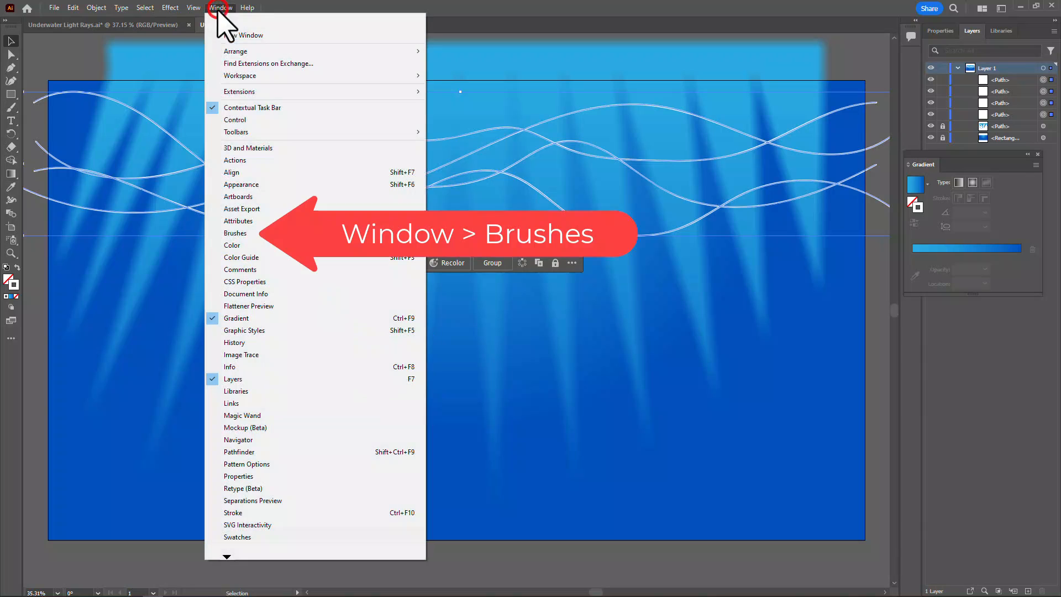
{"action": "left_click", "coordinate": [241, 234]}
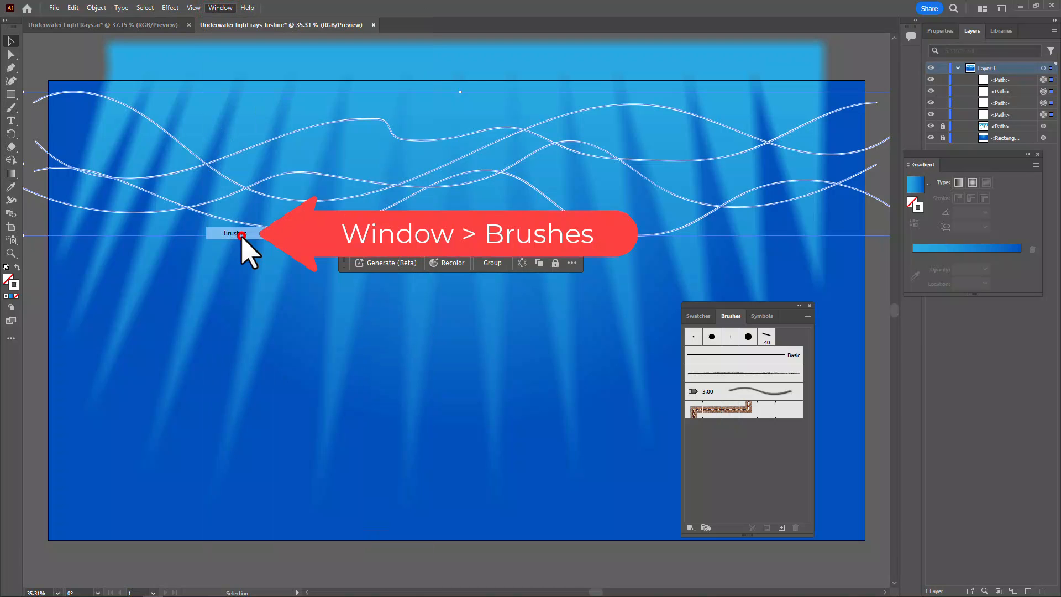
{"action": "left_click", "coordinate": [808, 317]}
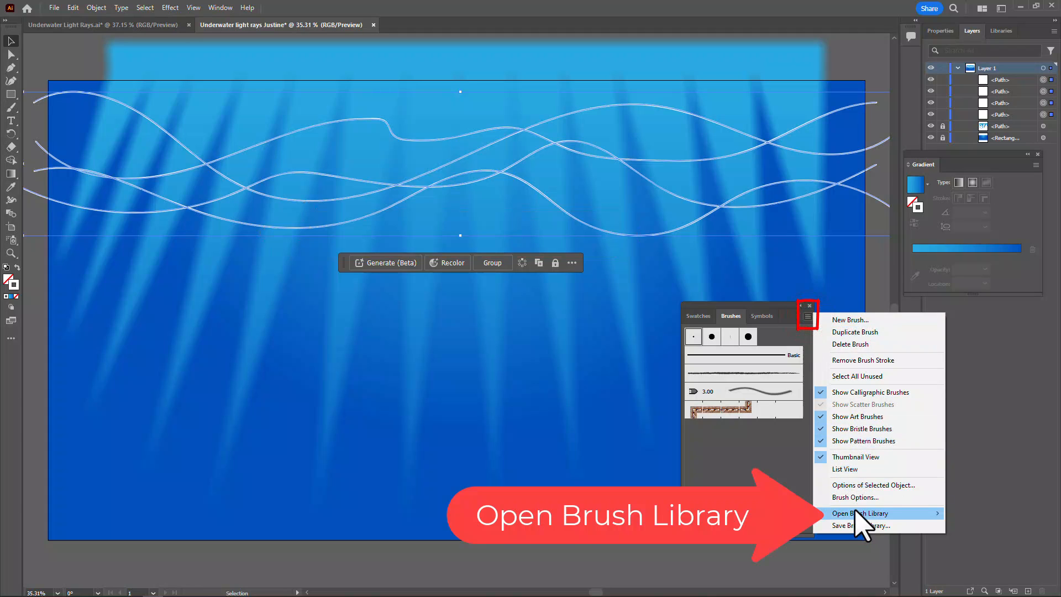
{"action": "mouse_move", "coordinate": [856, 513]}
{"action": "mouse_move", "coordinate": [977, 412]}
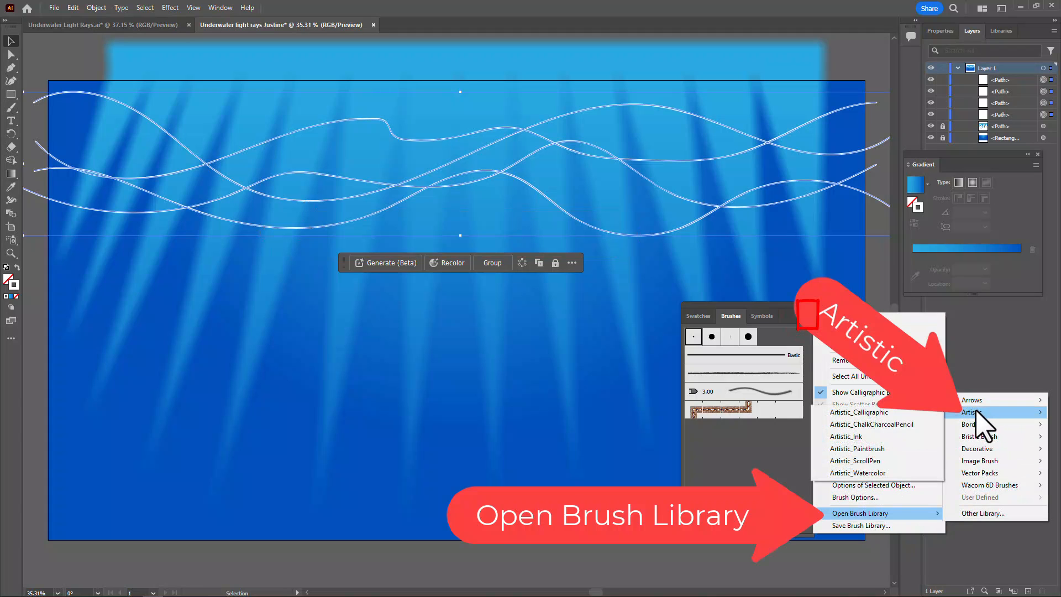
{"action": "left_click", "coordinate": [866, 414]}
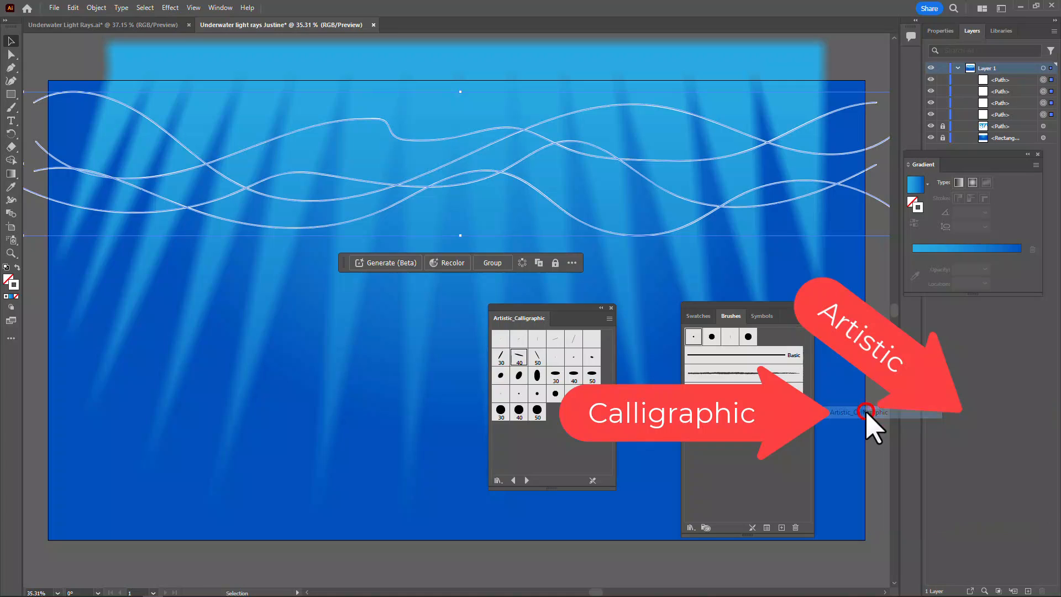
Compare the slanted 40 and 30 calligraphic brushes on the selected lines and keep the 40 brush
{"action": "left_click", "coordinate": [520, 359]}
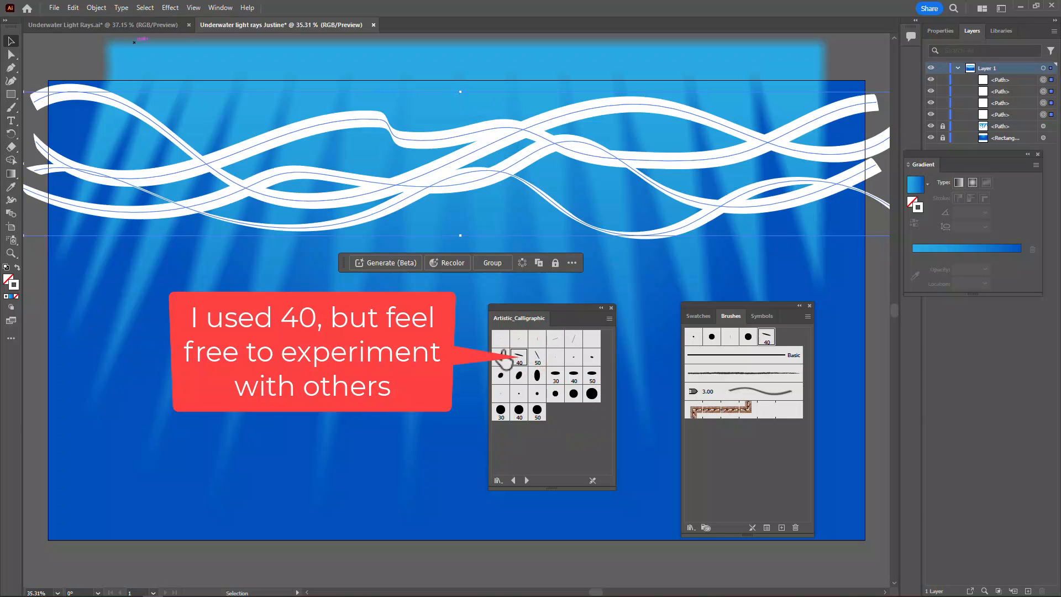
{"action": "left_click", "coordinate": [502, 356]}
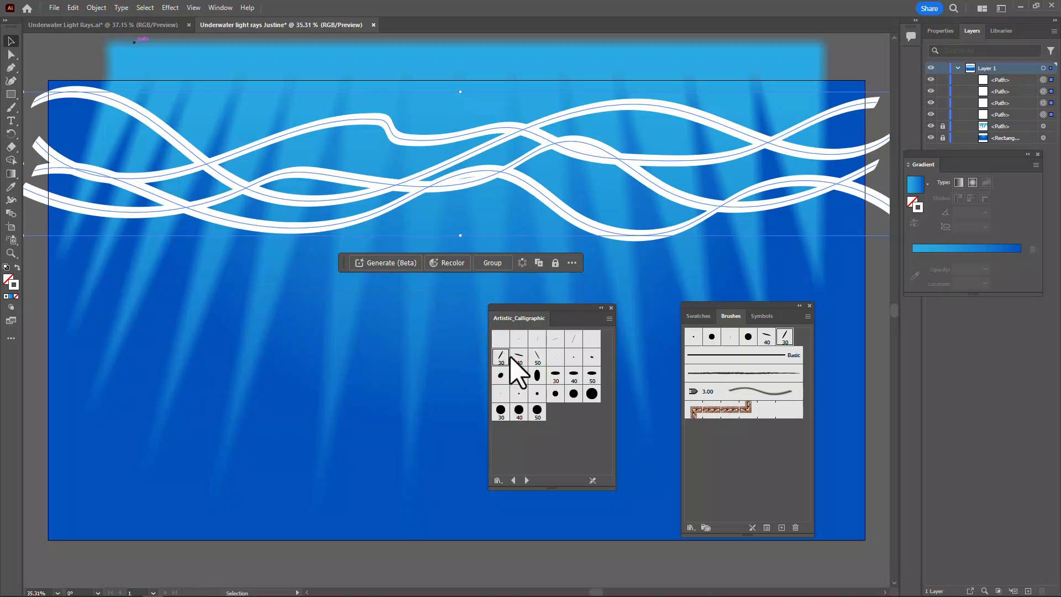
{"action": "left_click", "coordinate": [519, 357]}
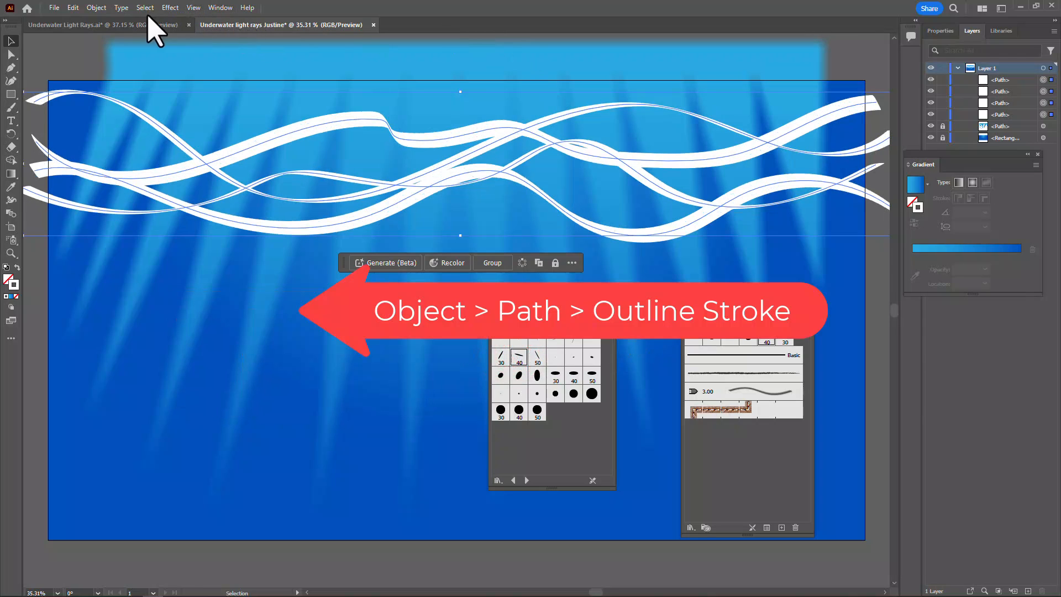
Convert the four brushed lines to filled shapes with Outline Stroke and unite them
{"action": "left_click", "coordinate": [97, 8]}
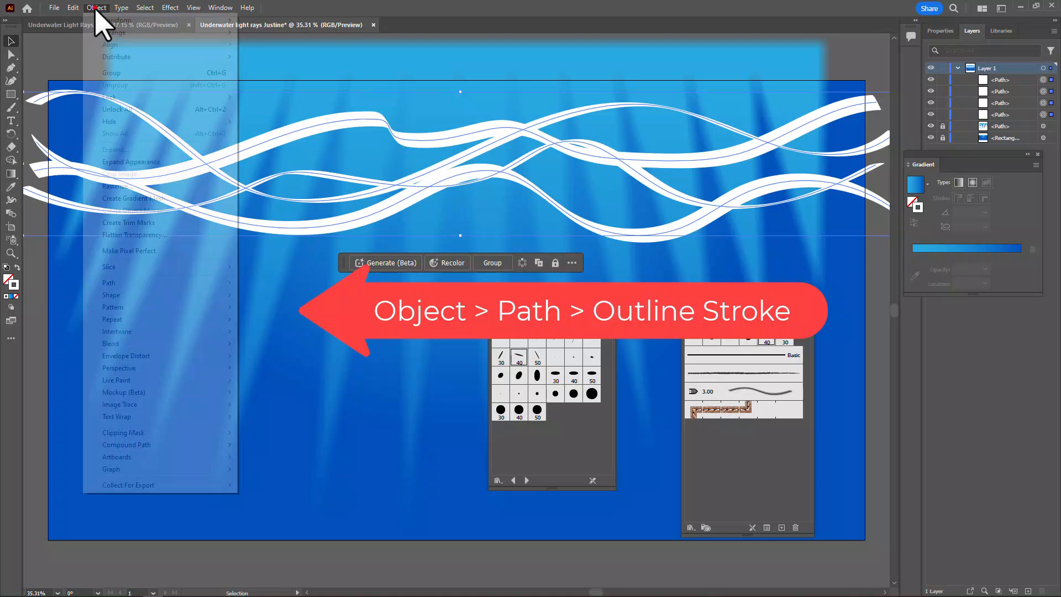
{"action": "mouse_move", "coordinate": [137, 282]}
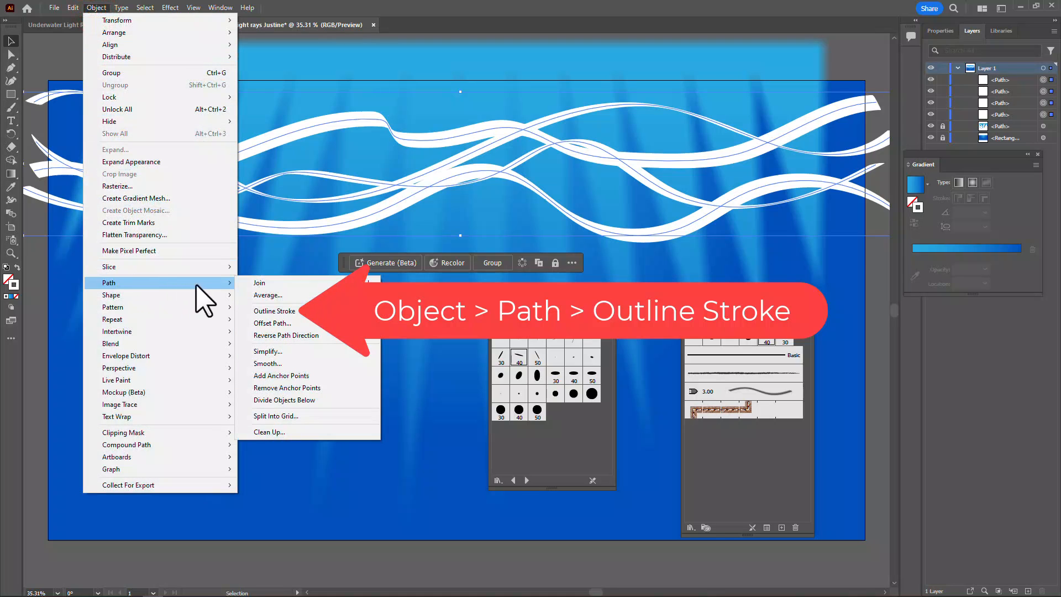
{"action": "left_click", "coordinate": [275, 311]}
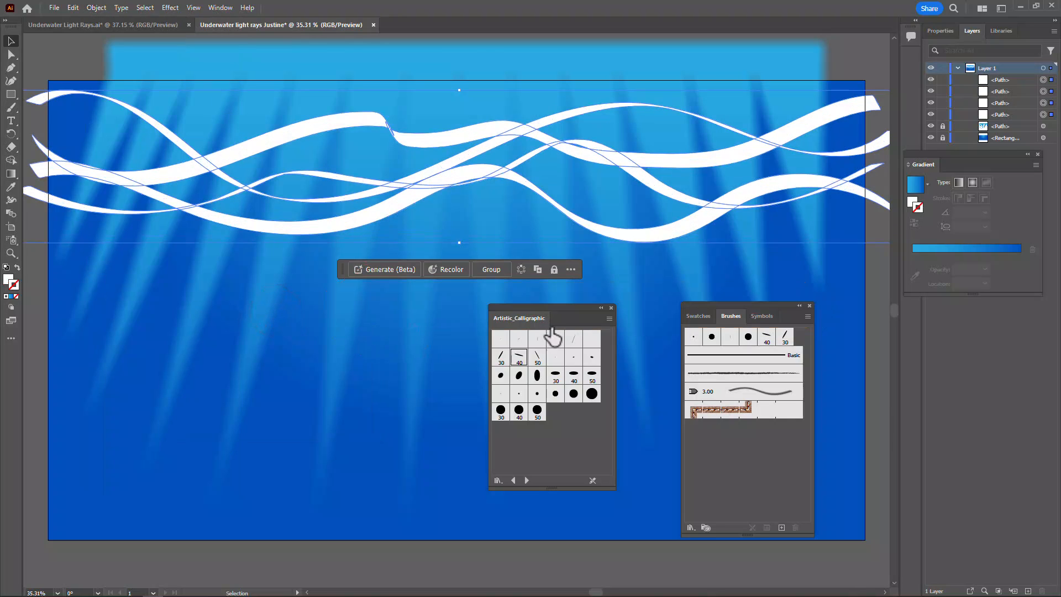
{"action": "left_click", "coordinate": [940, 31]}
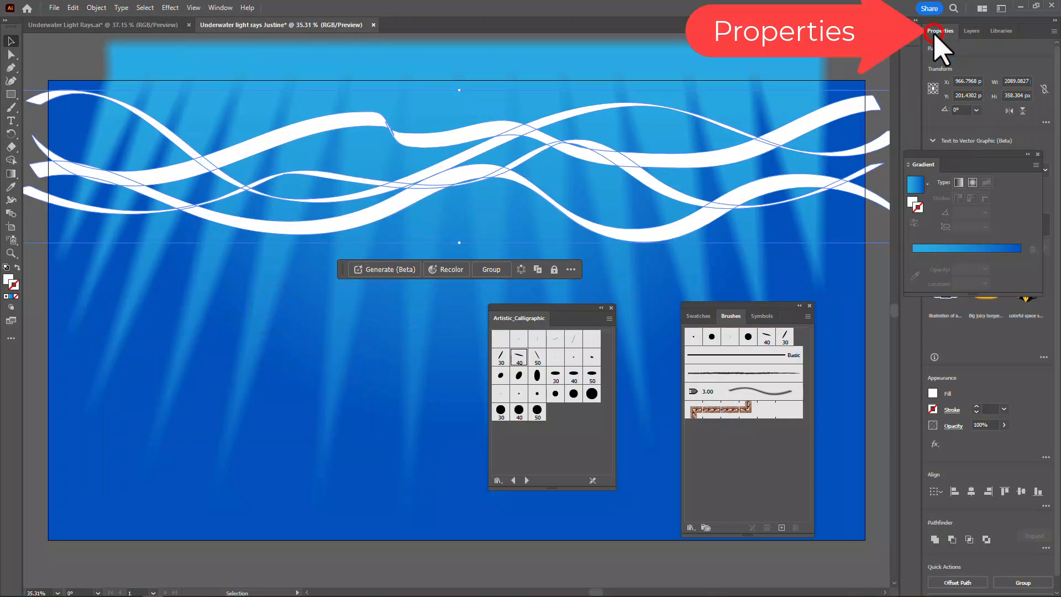
{"action": "left_click", "coordinate": [934, 540]}
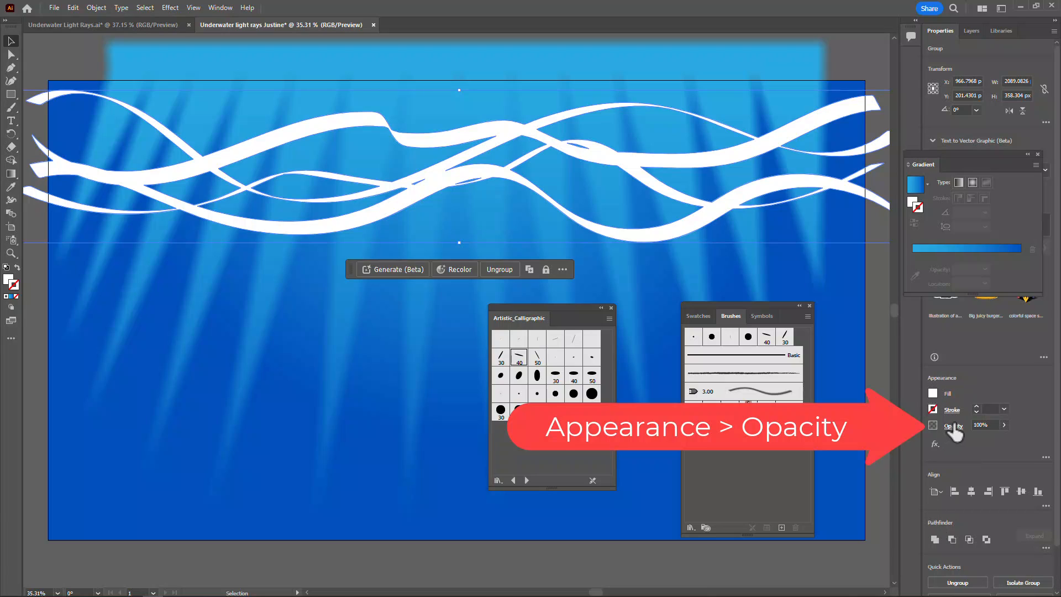
Lower the united wavy lines' opacity to about 13%, deselect them and move the floating brush panels off the artboard
{"action": "left_click", "coordinate": [1003, 425]}
{"action": "left_click_drag", "start_coordinate": [1004, 438], "coordinate": [966, 440]}
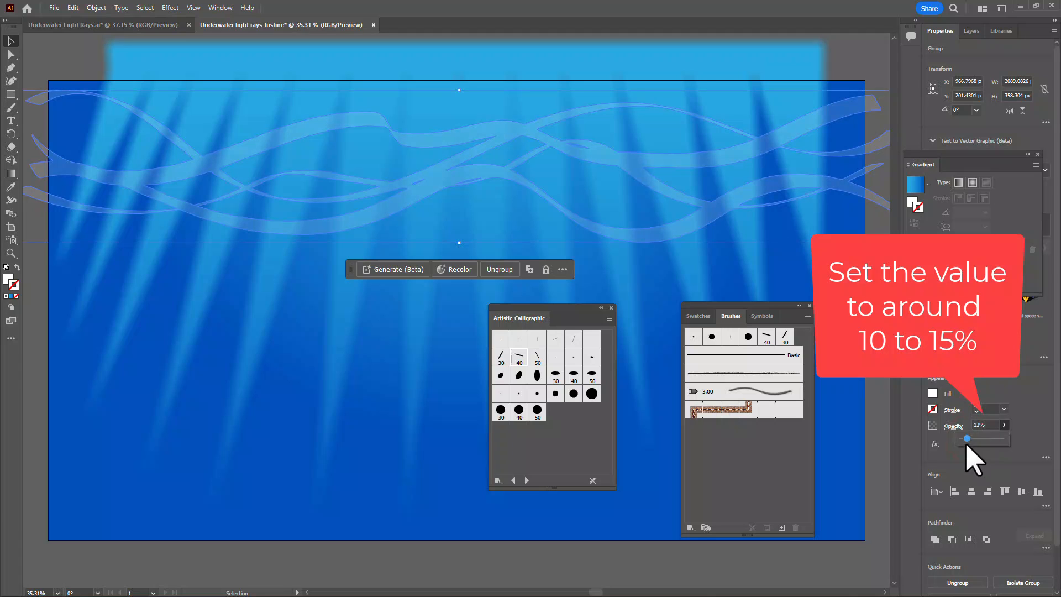
{"action": "left_click_drag", "start_coordinate": [966, 440], "coordinate": [966, 439]}
{"action": "left_click", "coordinate": [733, 301]}
{"action": "left_click_drag", "start_coordinate": [735, 306], "coordinate": [980, 327]}
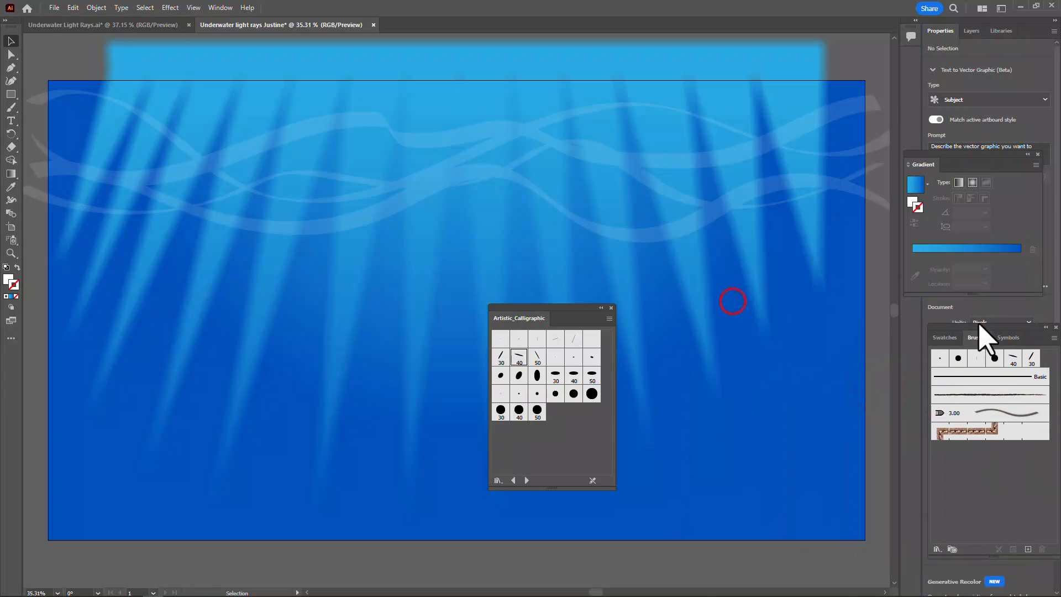
{"action": "mouse_move", "coordinate": [549, 316]}
{"action": "left_mouse_down"}
{"action": "mouse_move", "coordinate": [959, 340]}
{"action": "mouse_move", "coordinate": [937, 420]}
{"action": "left_mouse_up"}
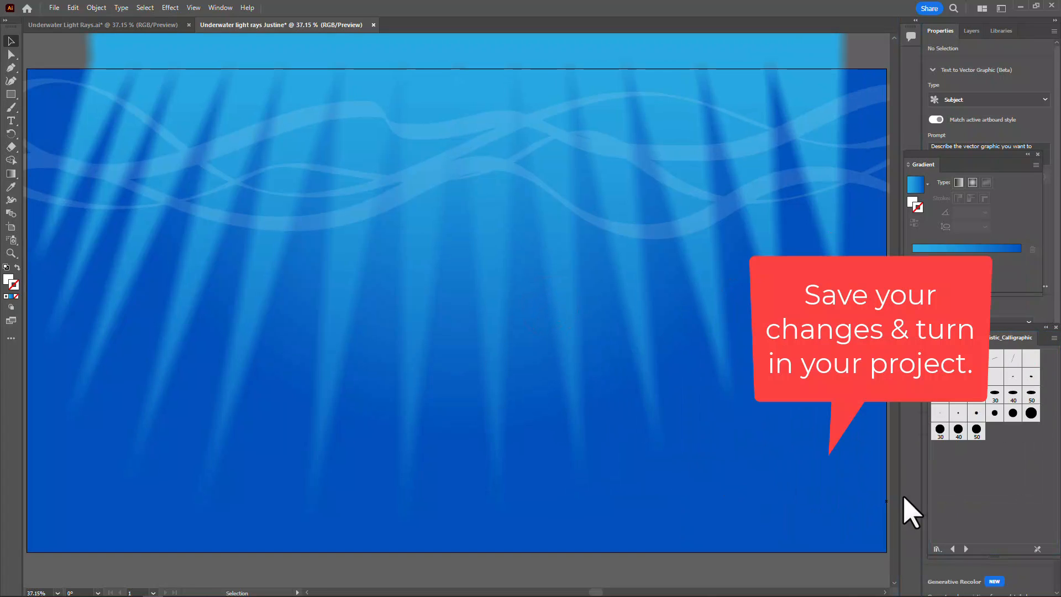